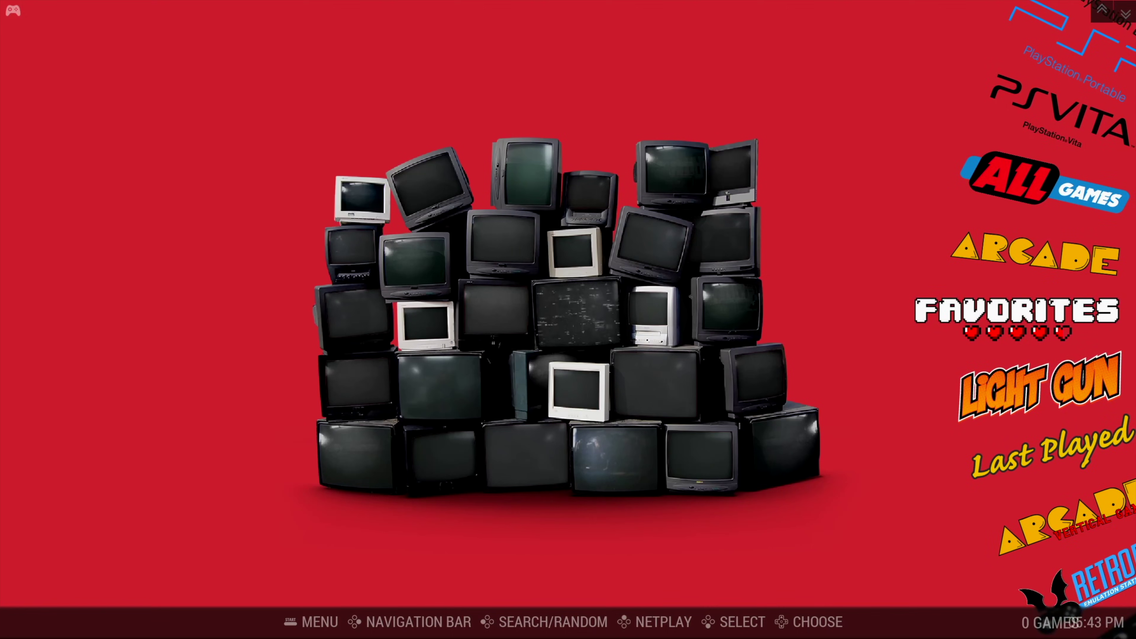
Step: Browse the system carousel past the game collections and the 3DO, and open a system's game list
key(Down)
key(Down)
key(Down)
key(Down)
key(Down)
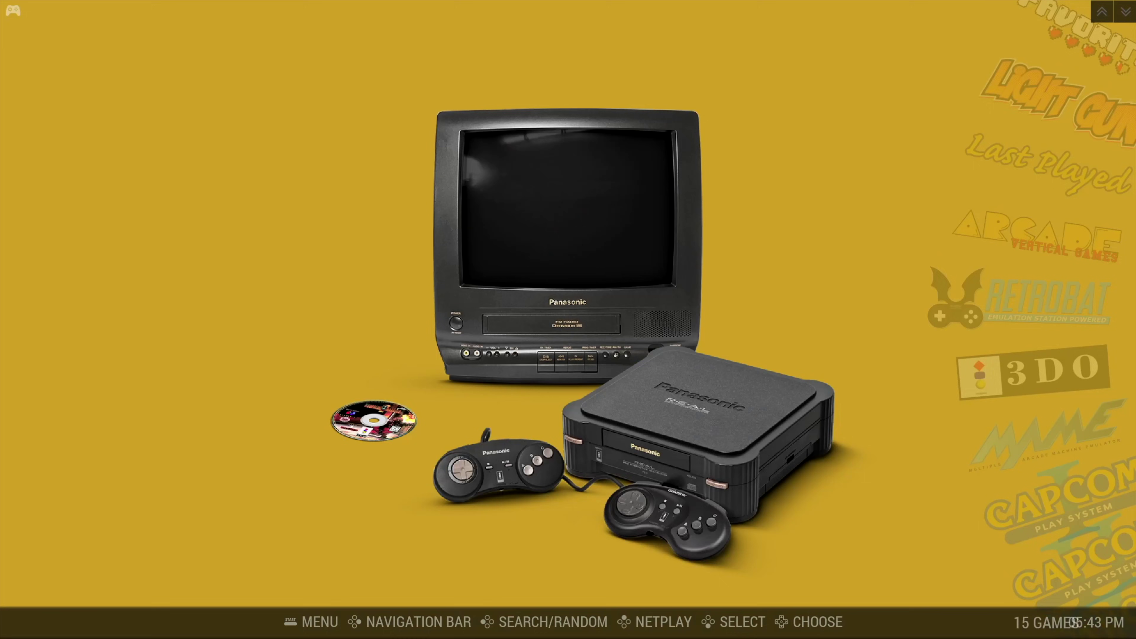
key(Down)
key(Down)
key(Return)
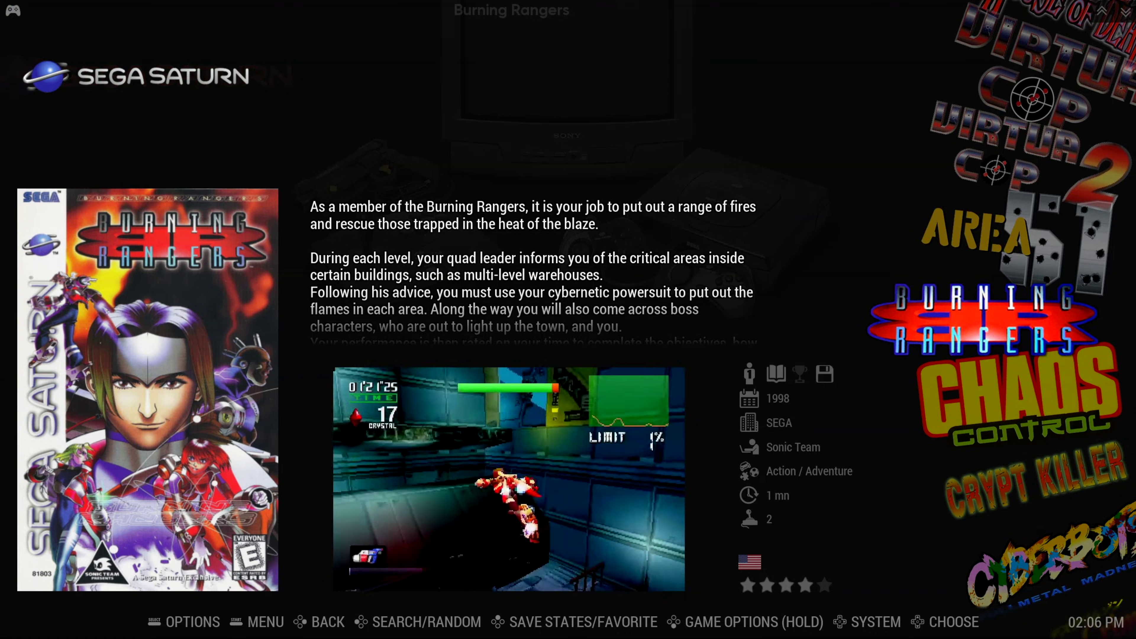
Step: Browse the Sega Saturn game list from Burning Rangers past Cyberbots: Fullmetal Madness
key(Down)
key(Down)
key(Down)
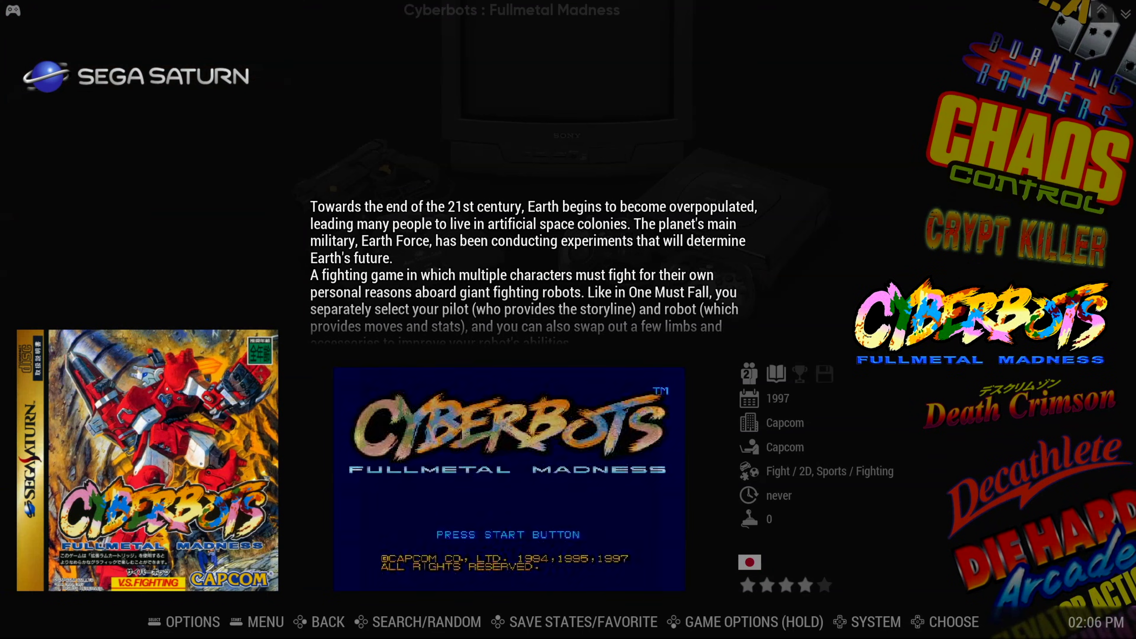
key(Down)
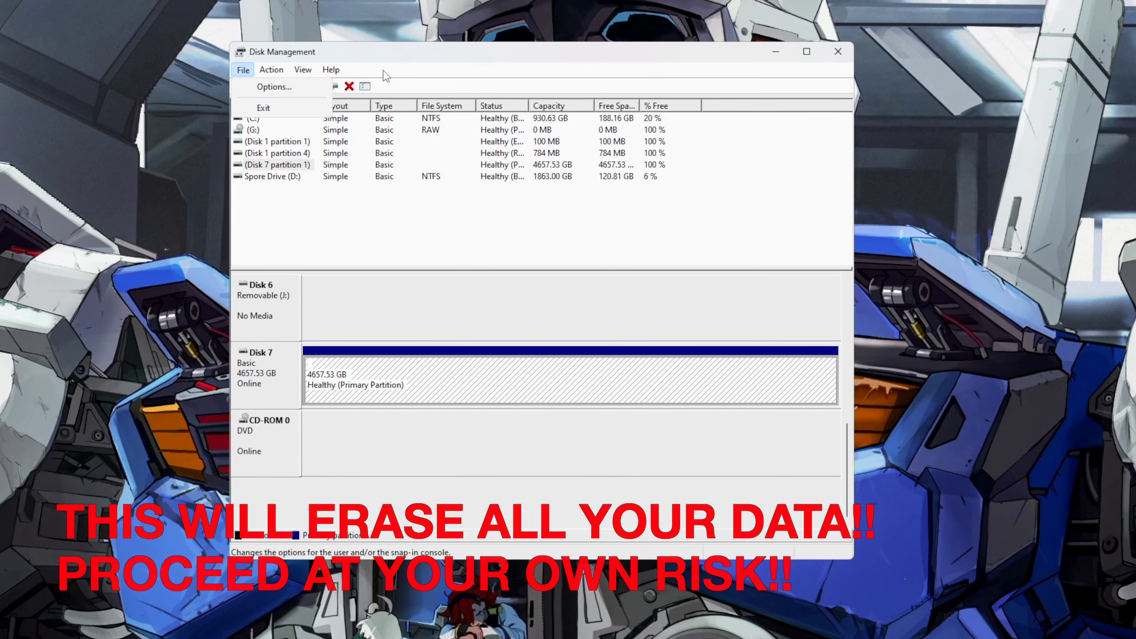
click(331, 69)
click(371, 65)
click(270, 69)
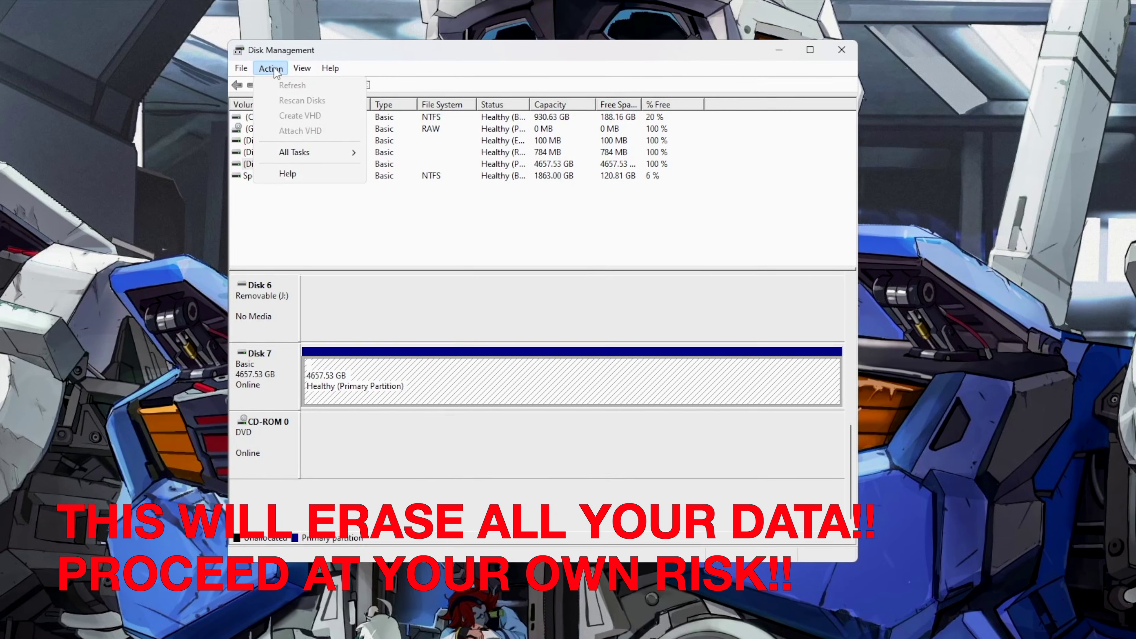
key(Escape)
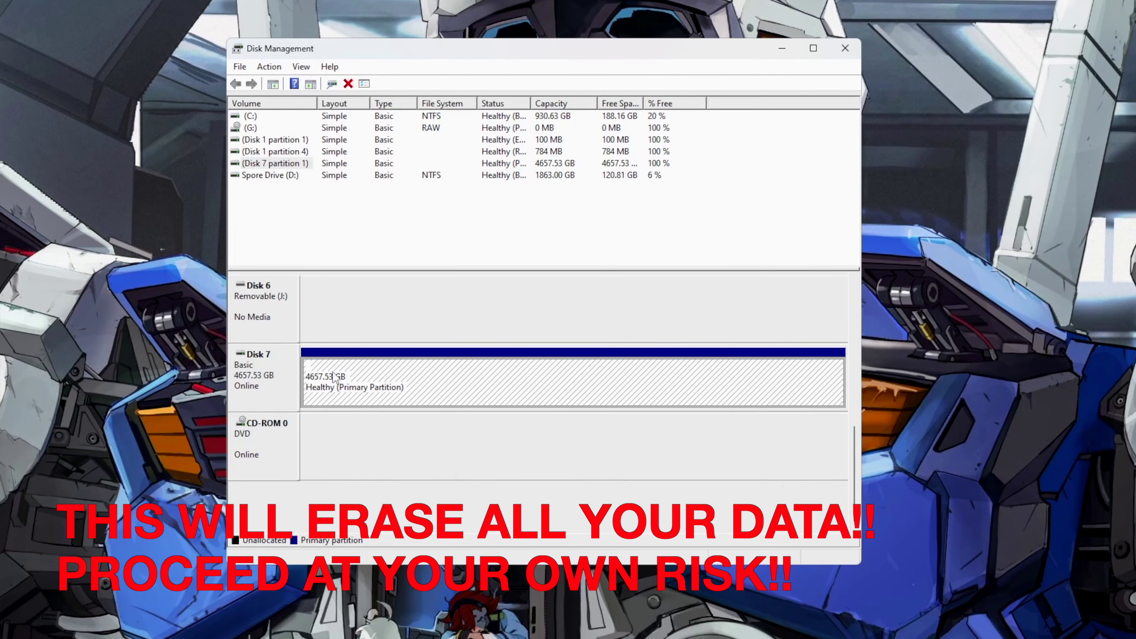
Step: Delete the 4657.53 GB primary partition on Disk 7 in Disk Management
right_click(334, 377)
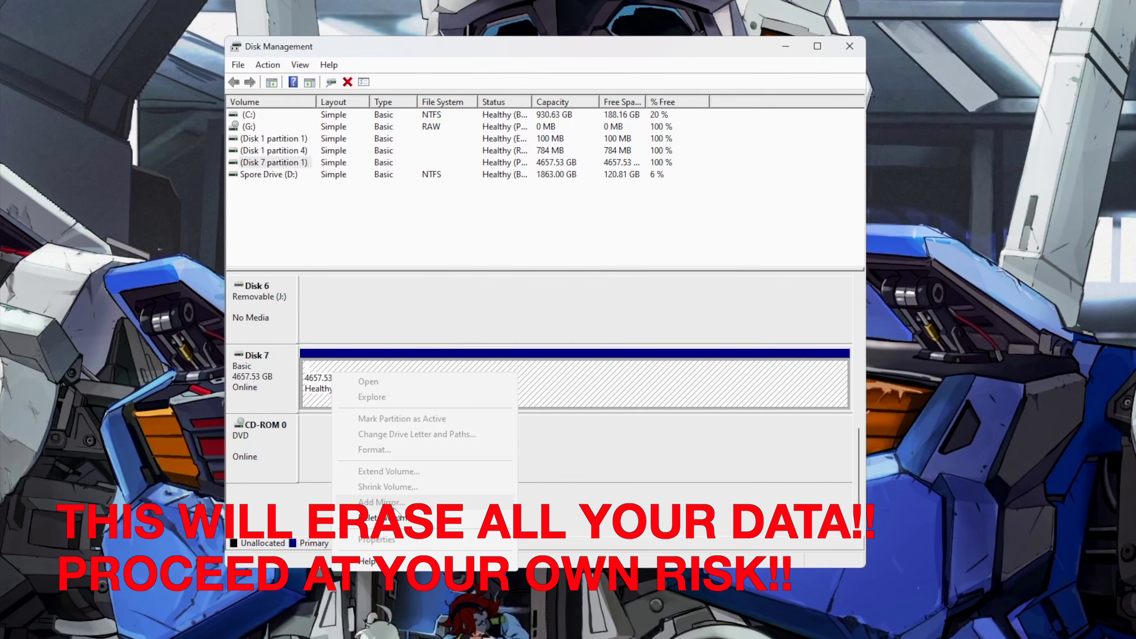
click(344, 526)
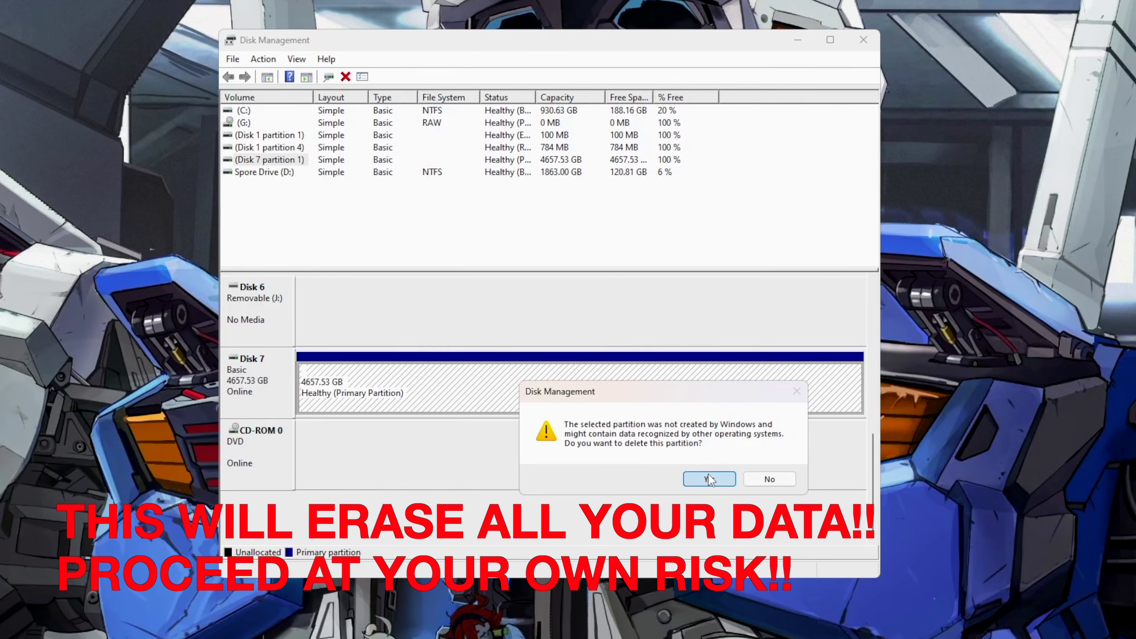
click(708, 478)
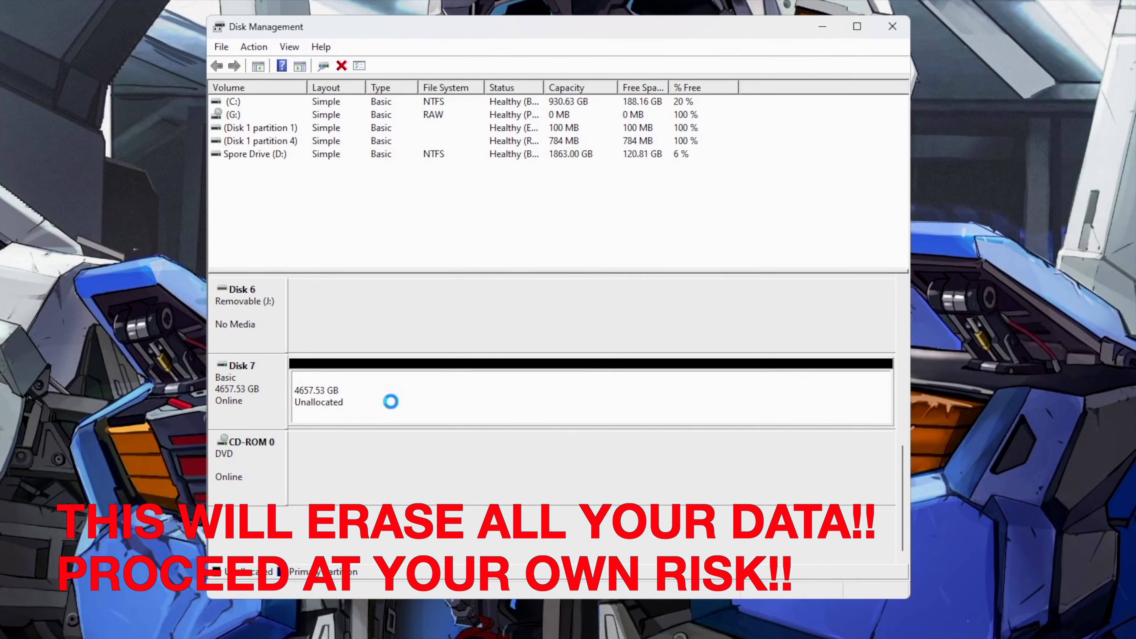
Step: Start a new simple volume on Disk 7's unallocated space and assign it drive letter K
right_click(391, 403)
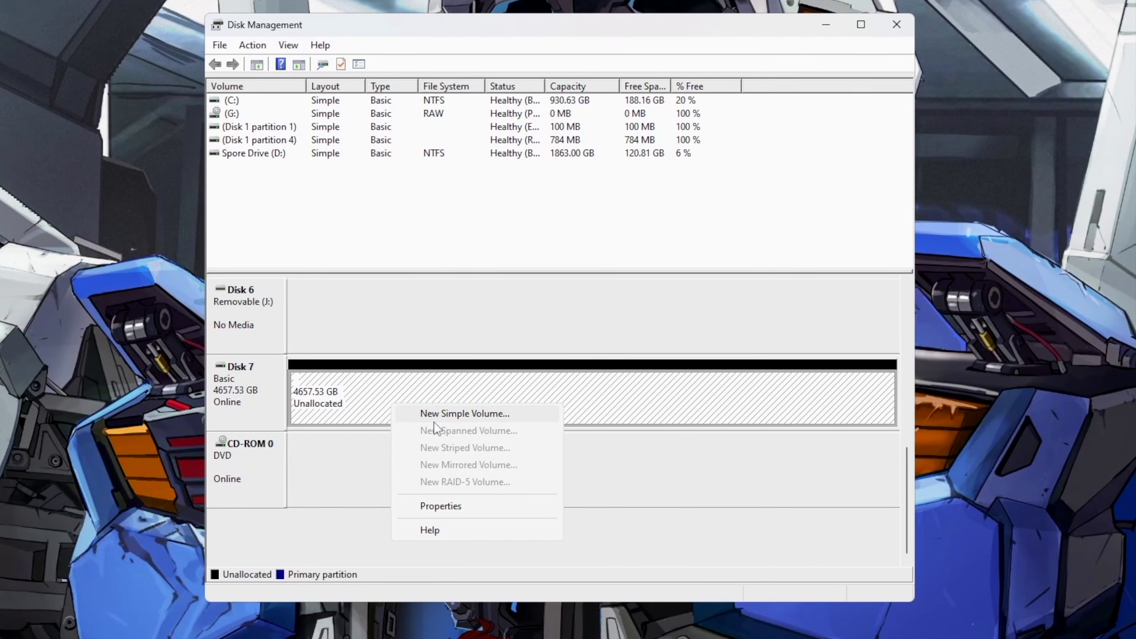
click(434, 420)
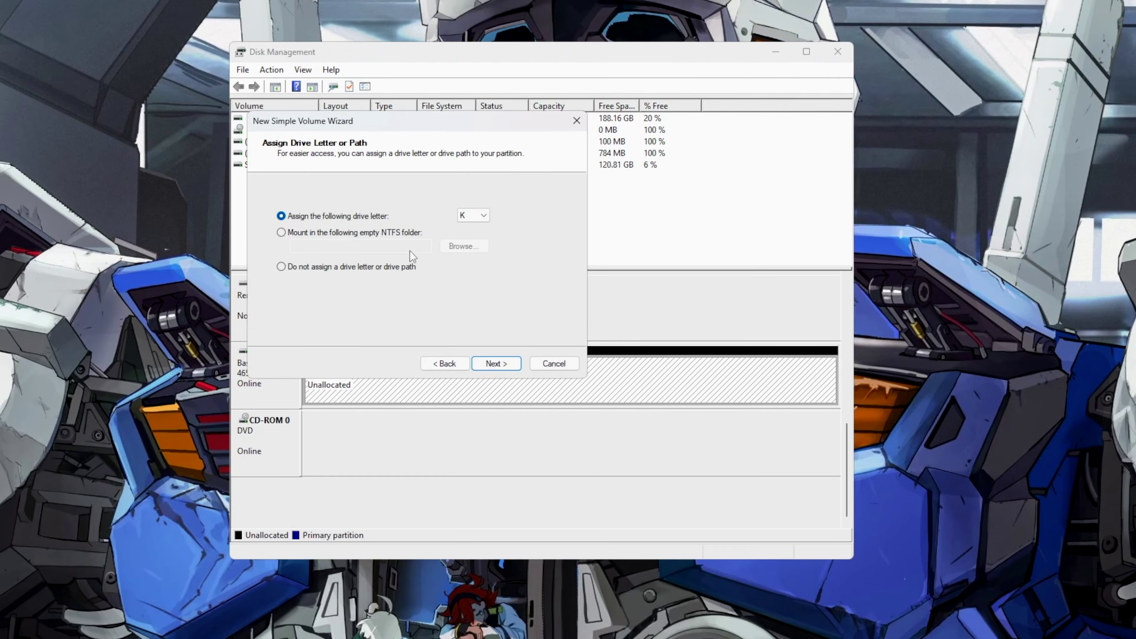
click(497, 364)
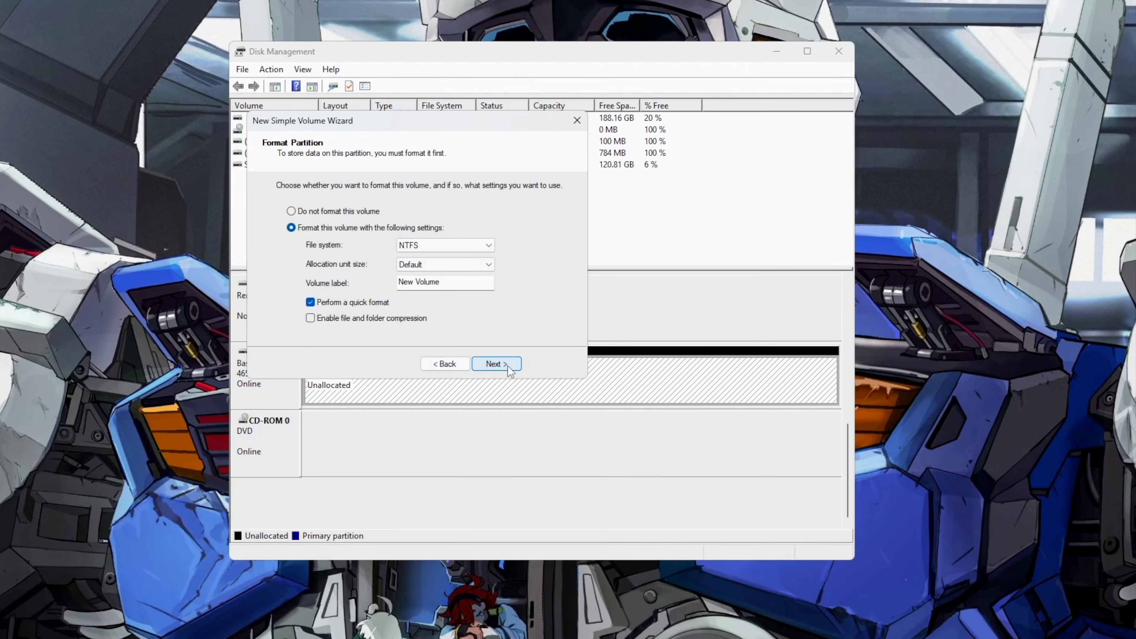
Step: Set the new volume's file system to exFAT and keep the default allocation unit size
click(468, 266)
click(468, 246)
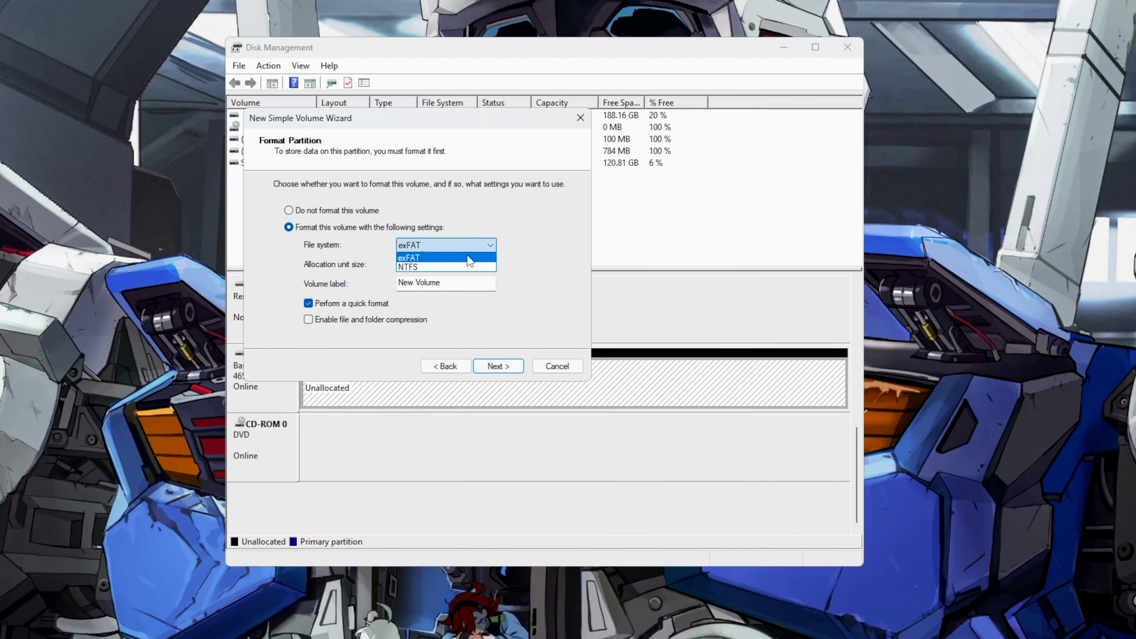
click(467, 257)
click(457, 265)
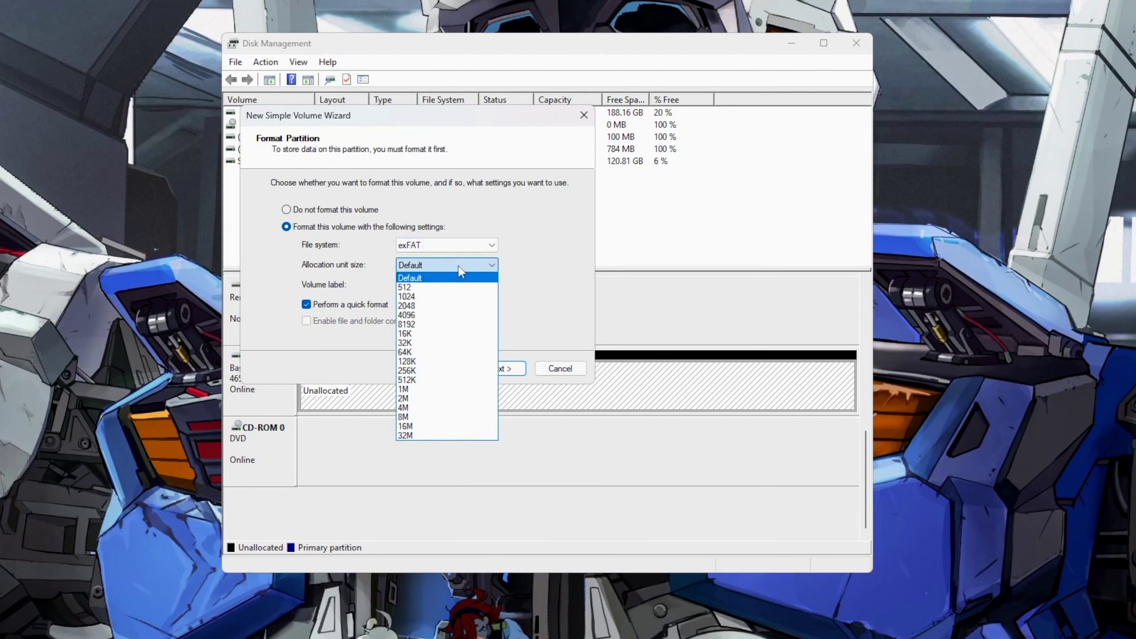
click(458, 265)
Step: Replace the new volume's label with RetroBat
click(462, 285)
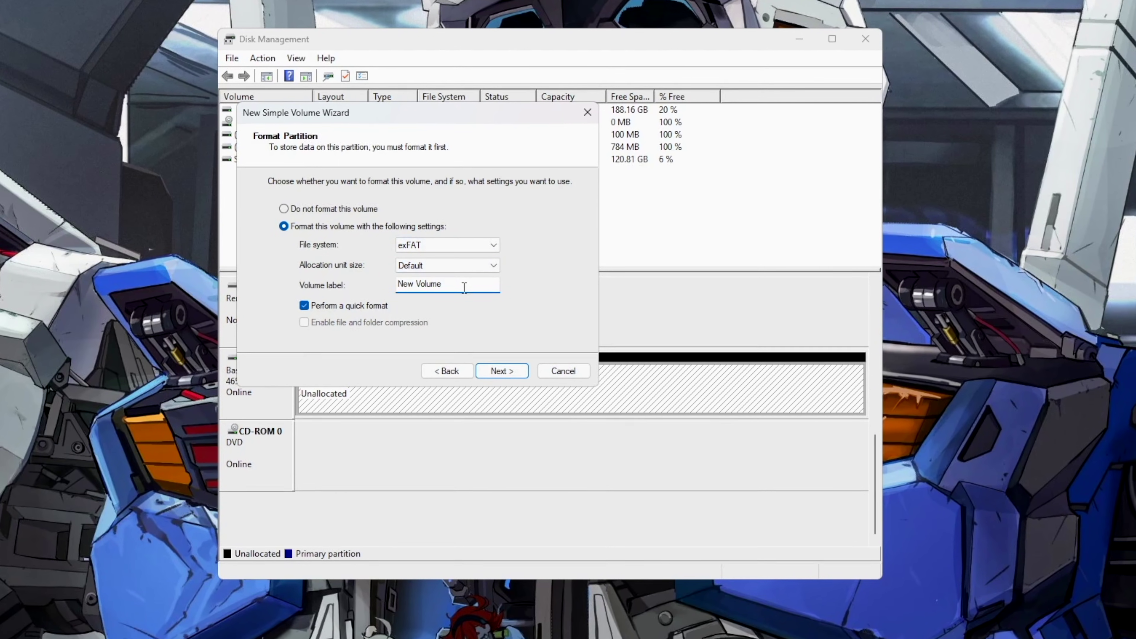
key(BackSpace)
key(BackSpace)
key(BackSpace)
key(BackSpace)
key(BackSpace)
key(BackSpace)
key(BackSpace)
key(BackSpace)
key(BackSpace)
key(BackSpace)
text(R)
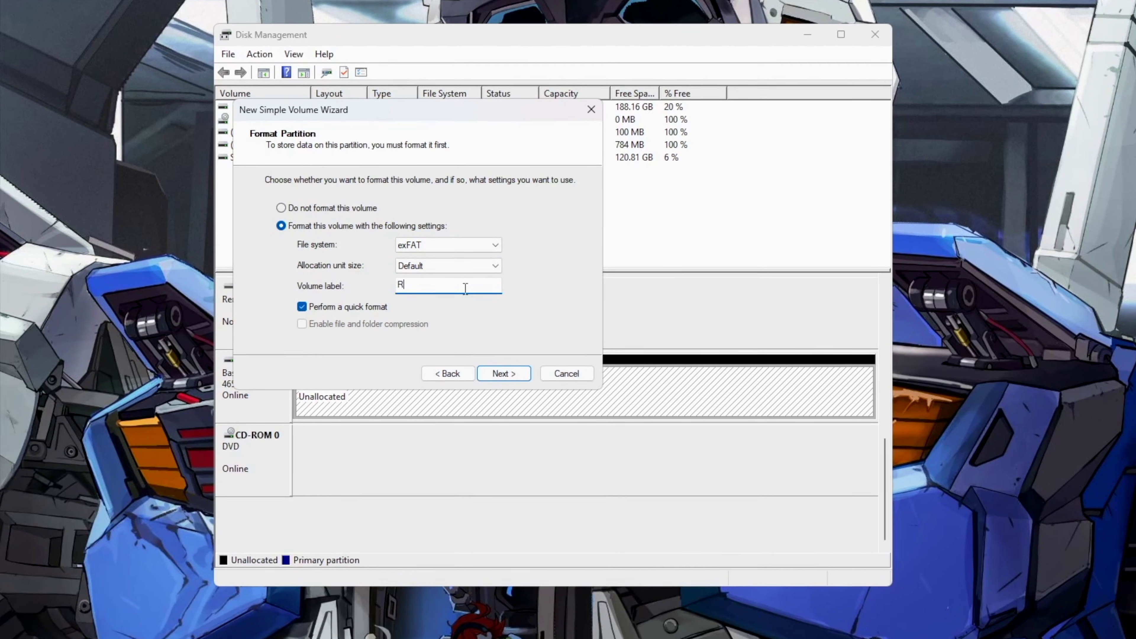
text(etroBat)
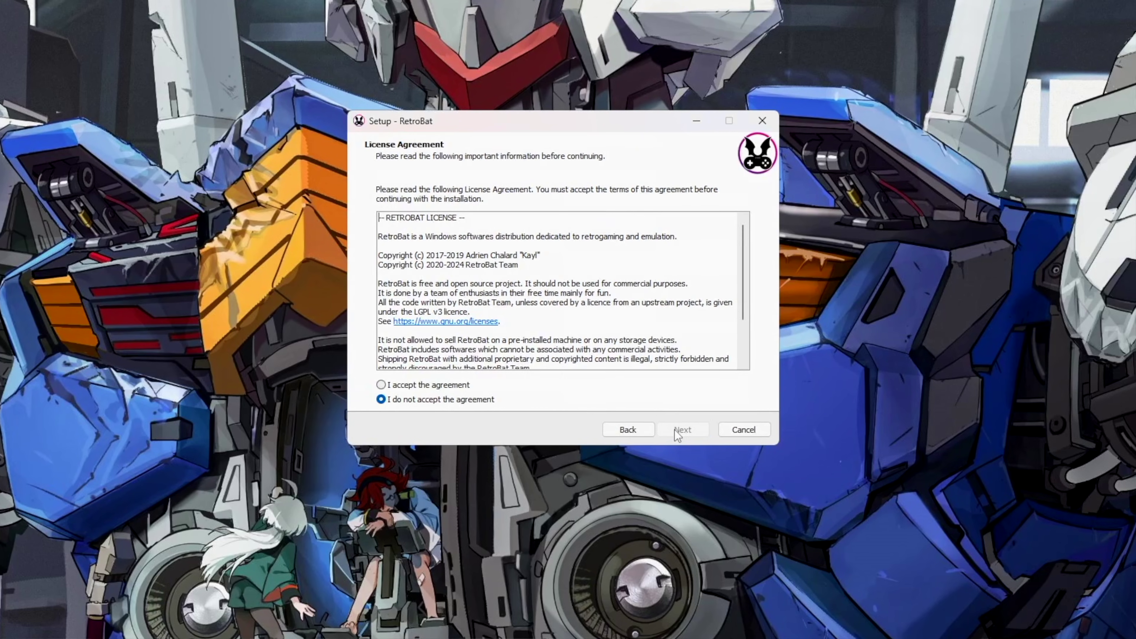
Step: Accept the license agreement in the RetroBat setup and proceed to the destination selection
click(447, 385)
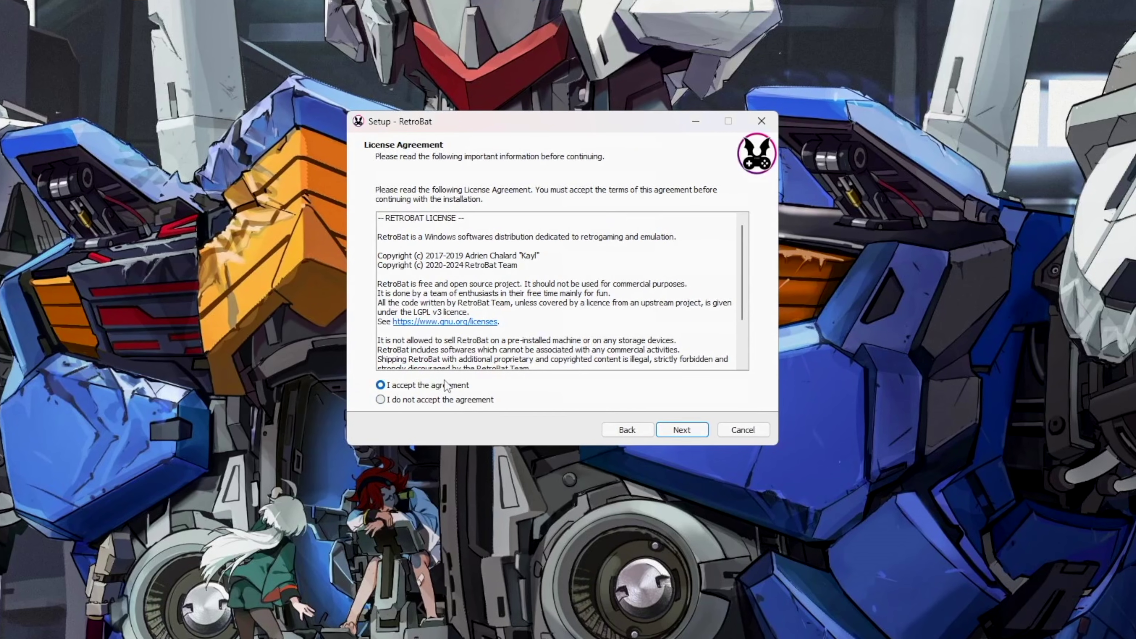
click(681, 429)
click(680, 430)
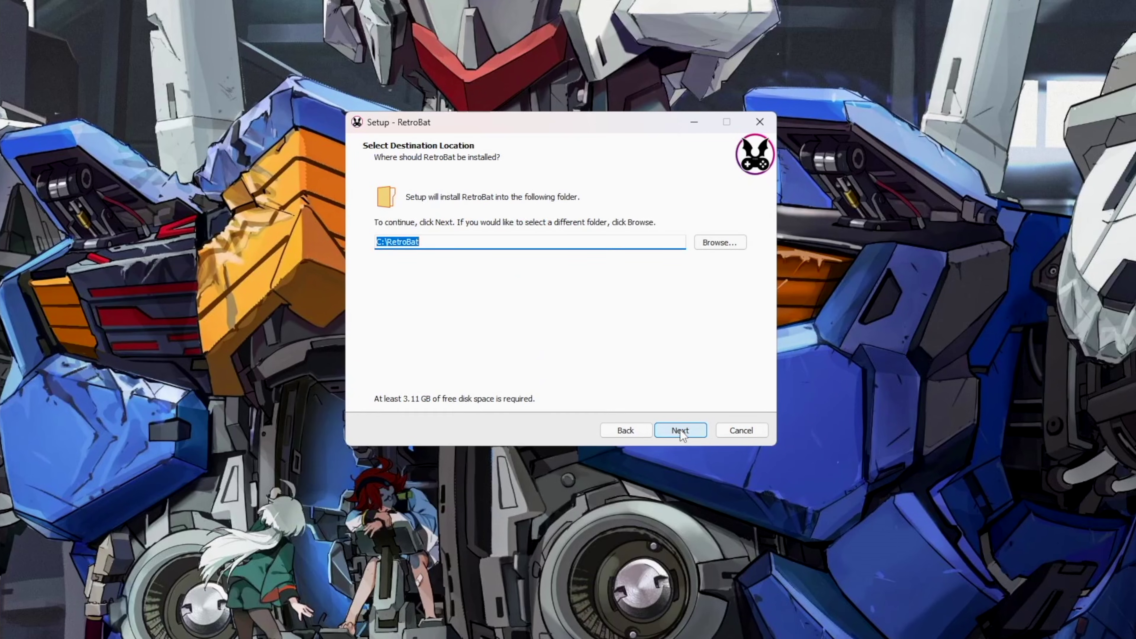
Step: Choose a different install location for RetroBat and keep the DirectX9 and Visual C++ 2010-2022 Redistributables components selected
click(731, 241)
click(478, 301)
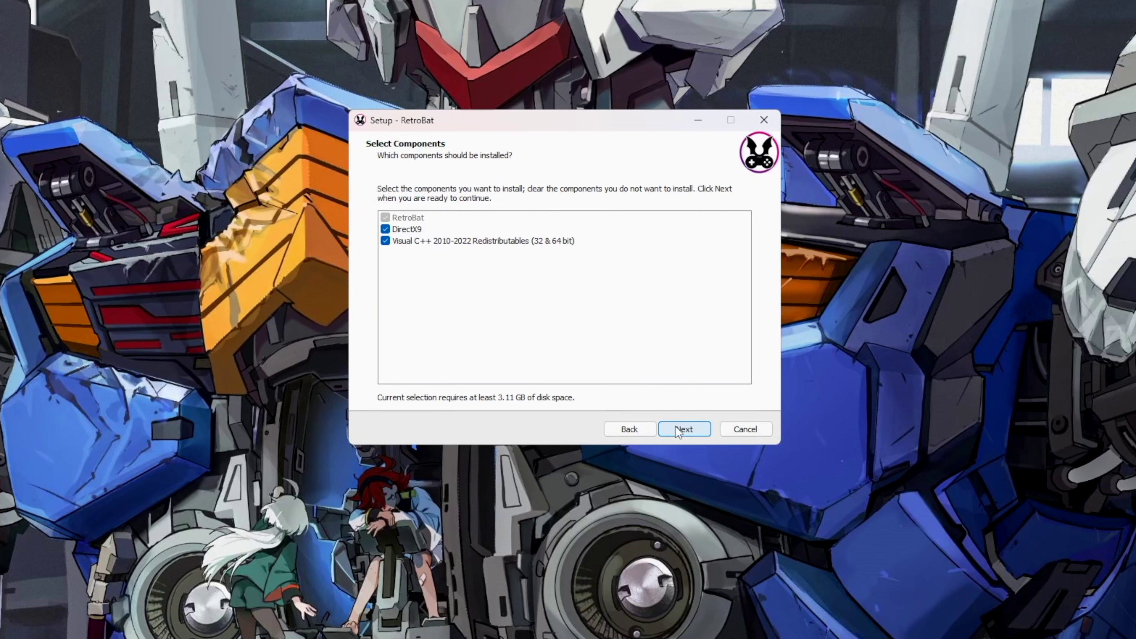
click(676, 427)
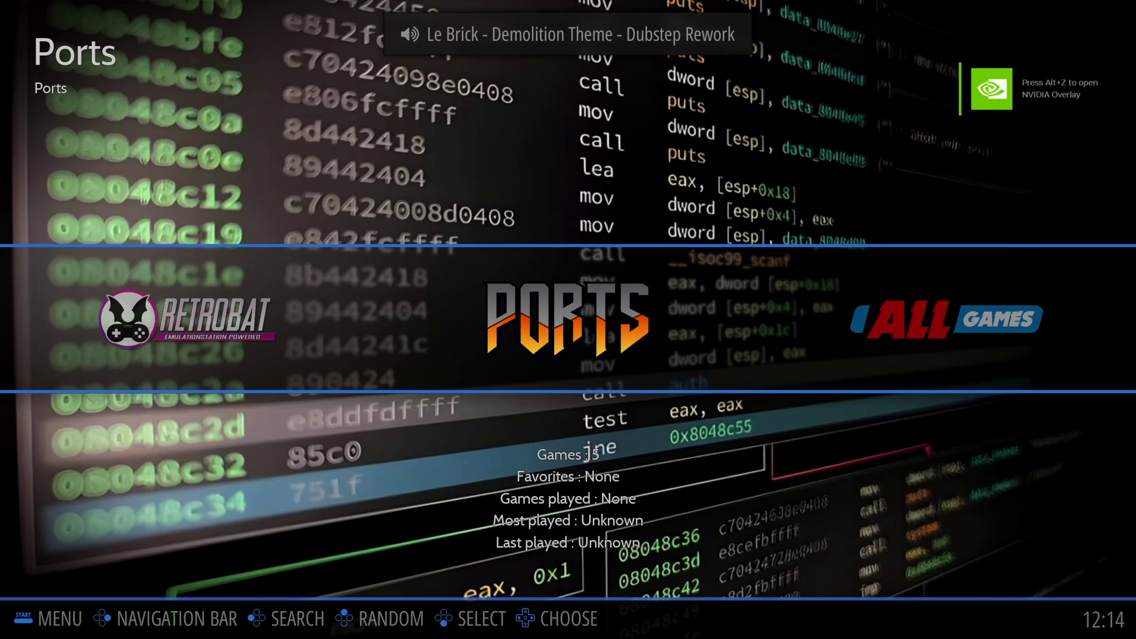
Step: Browse RetroBat's system carousel from Ports through the Favorites, Last Played and vertical arcade collections to the RetroBat entry
key(Right)
key(Right)
key(Right)
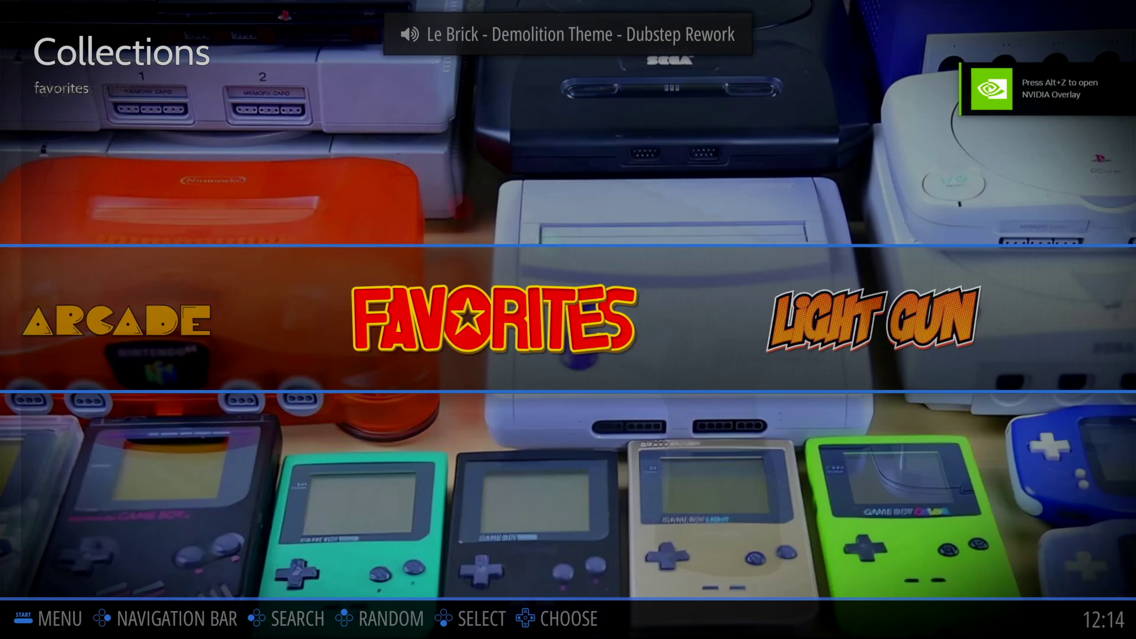
key(Right)
key(Right)
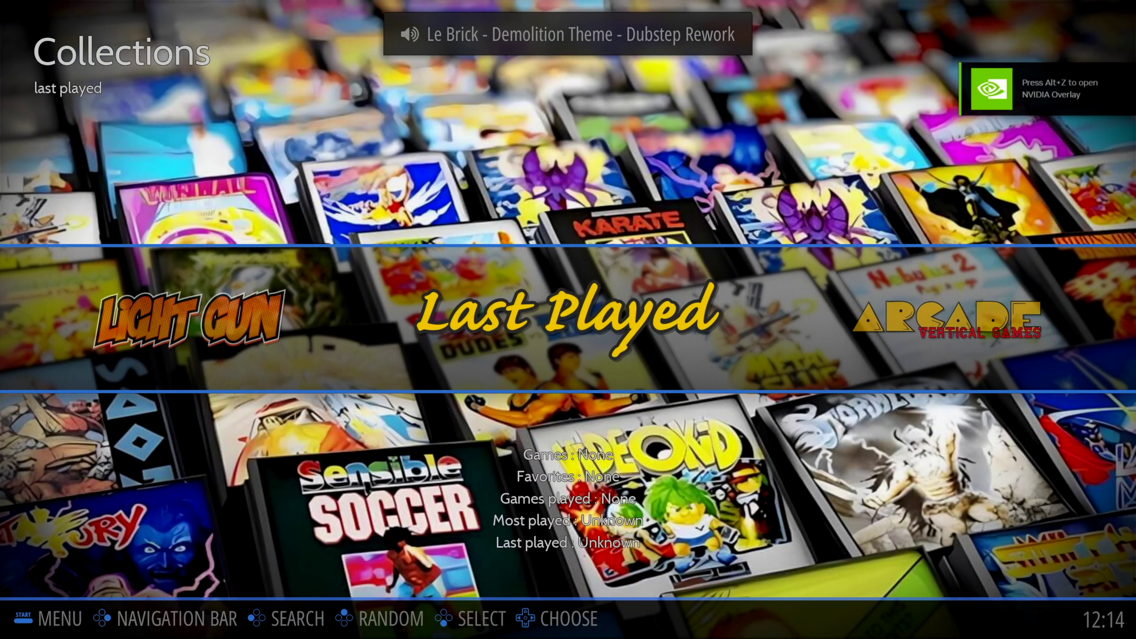
key(Right)
key(Left)
key(Right)
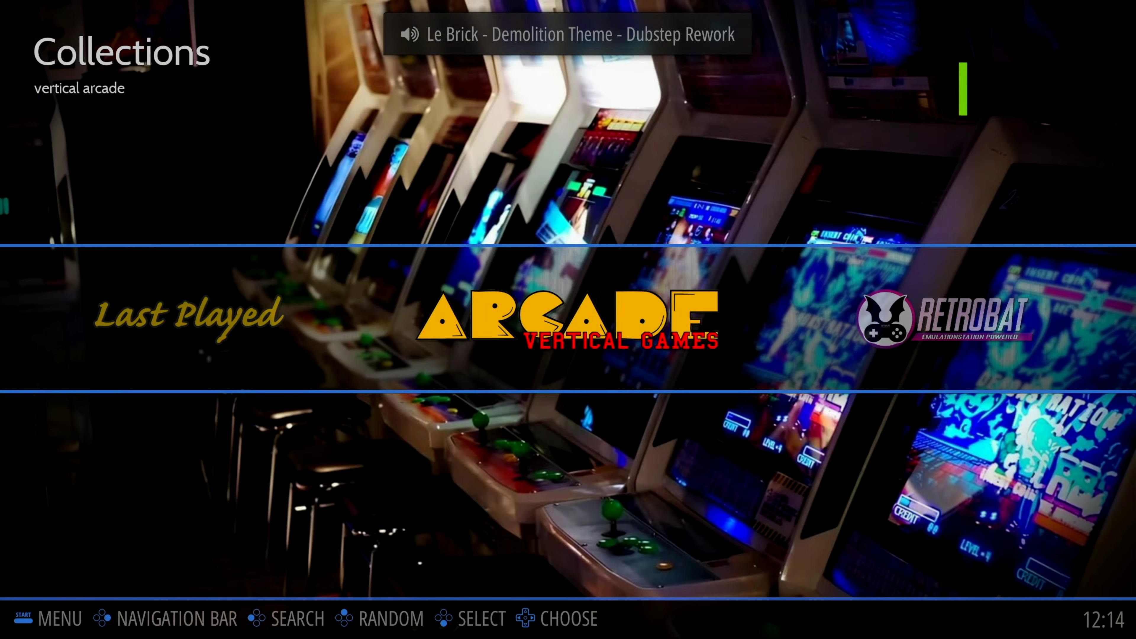
key(Right)
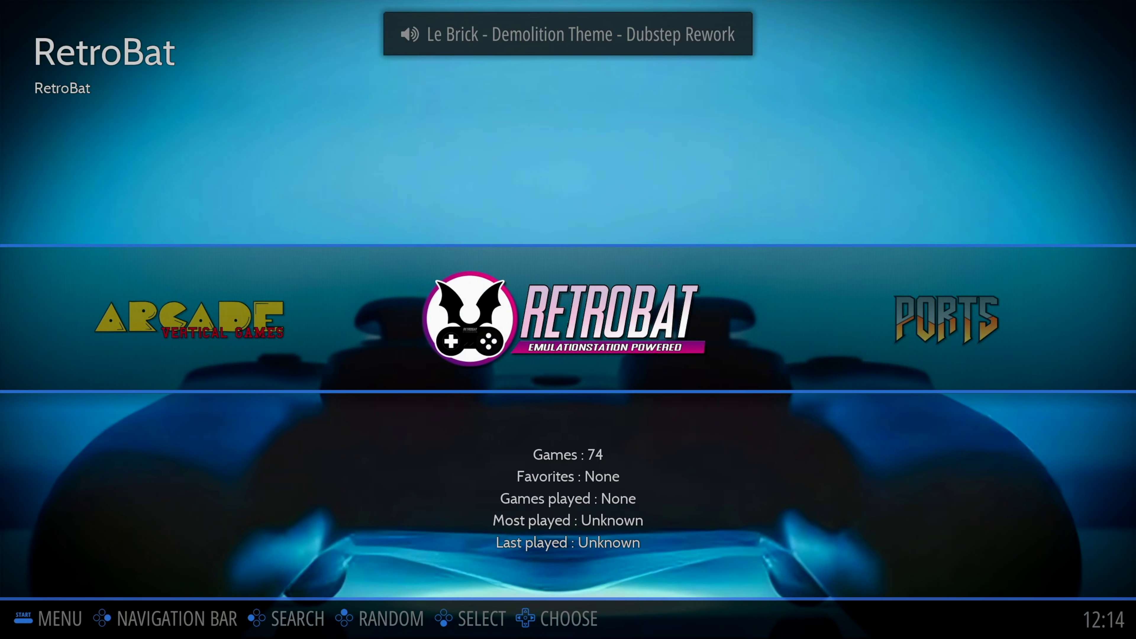
Step: Turn off the frontend music in RetroBat's sound settings
key(Return)
key(Down)
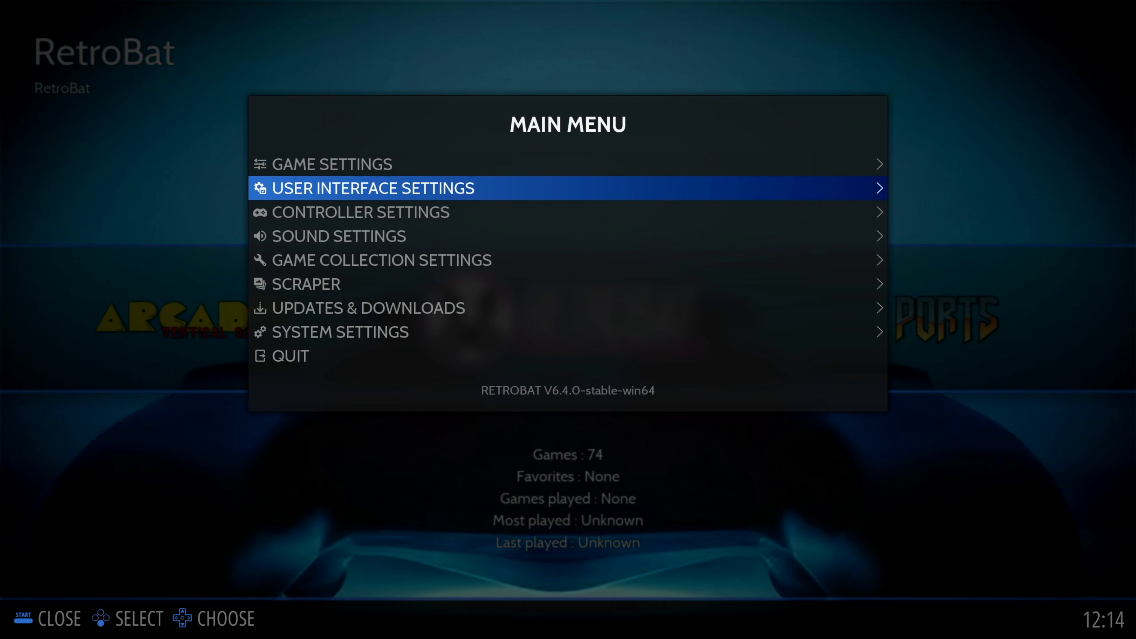
key(Up)
key(Down)
key(Down)
key(Down)
key(Return)
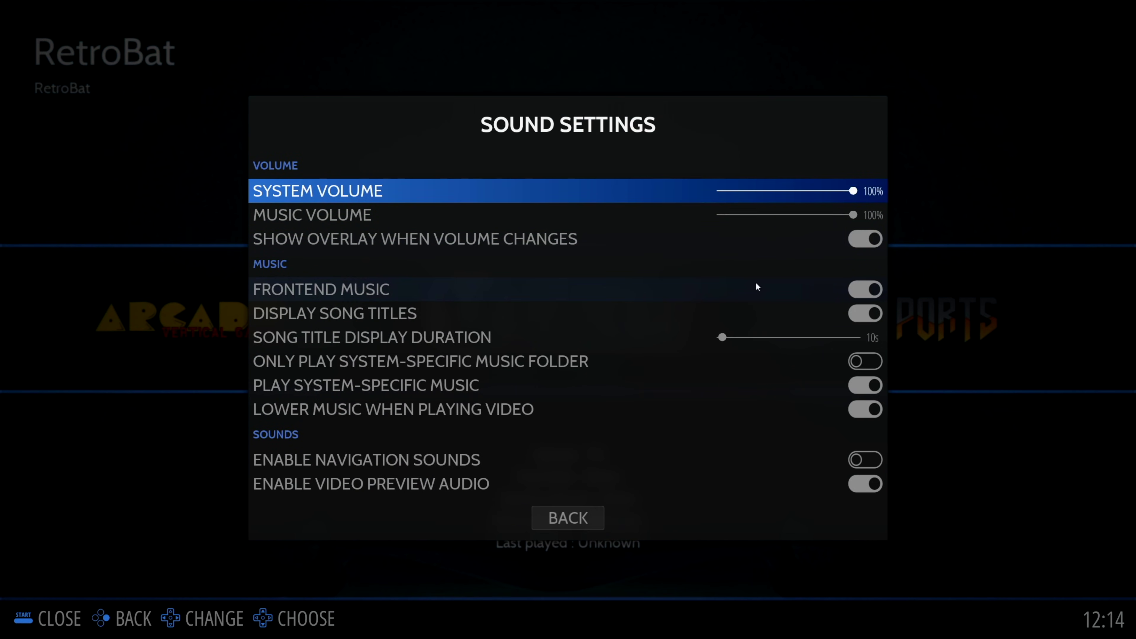
click(862, 290)
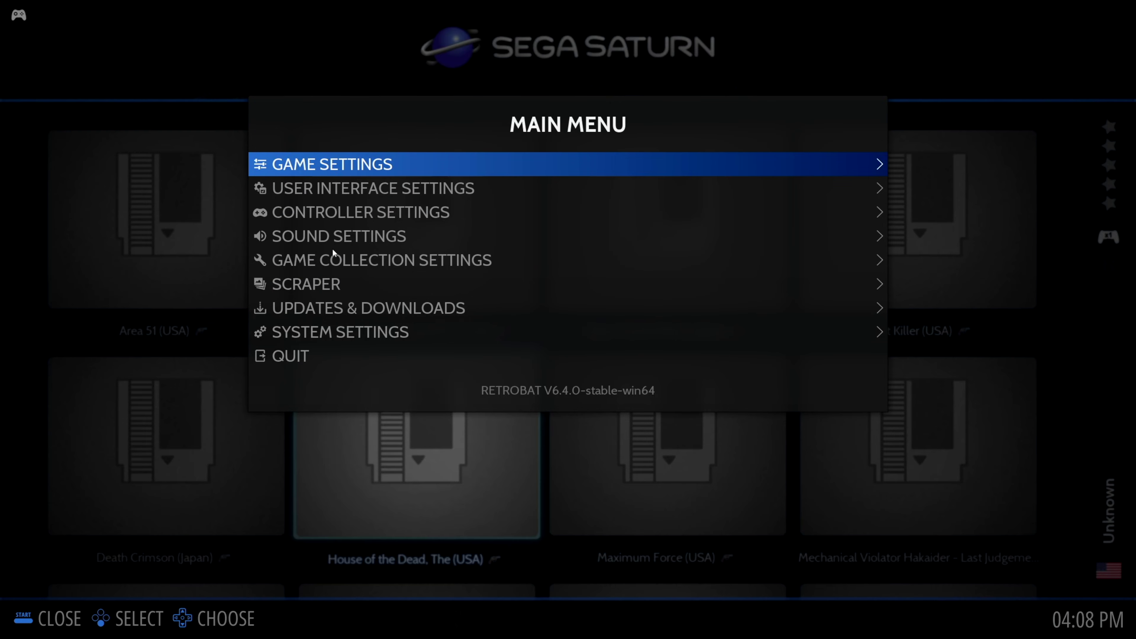
Step: Start controller mapping from the controller settings and accept the mapping instructions
key(Down)
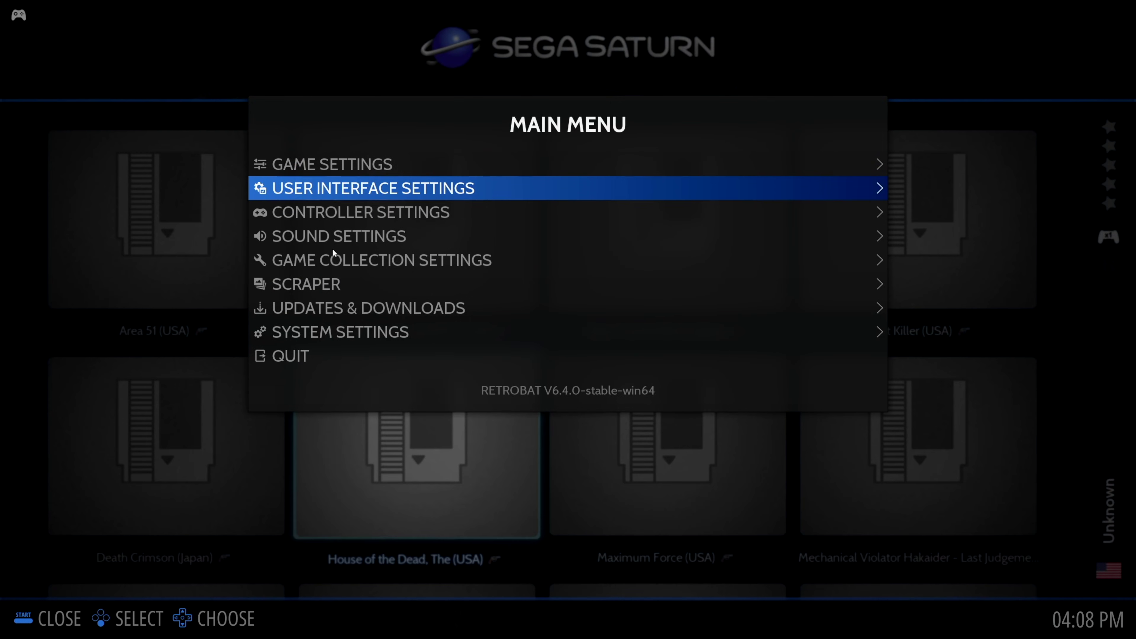
key(Down)
key(Return)
key(Return)
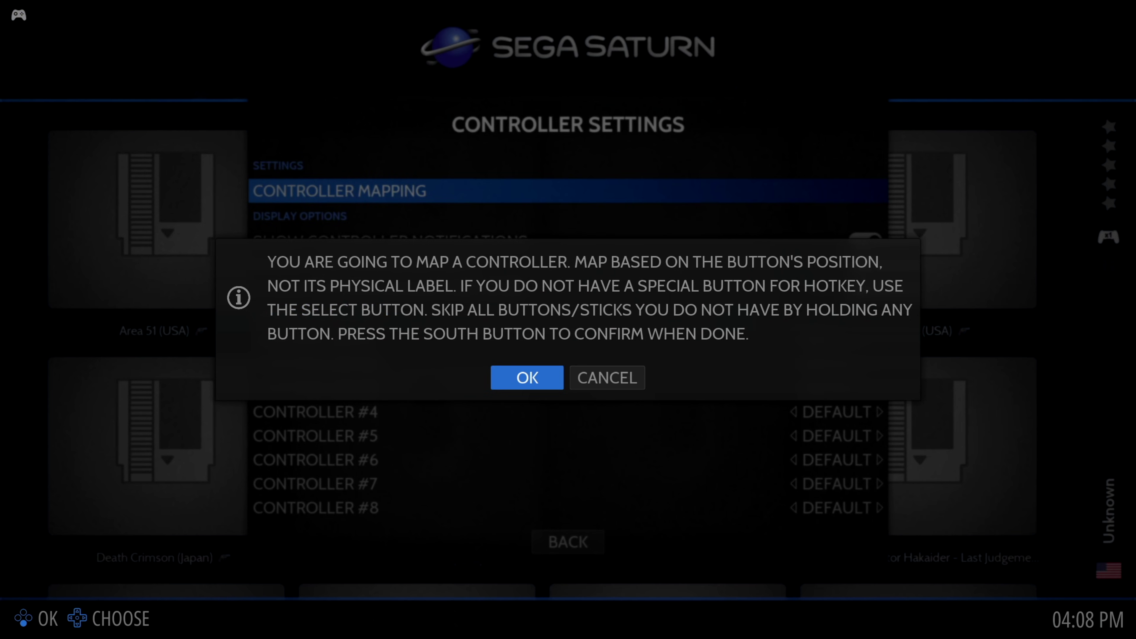
key(Return)
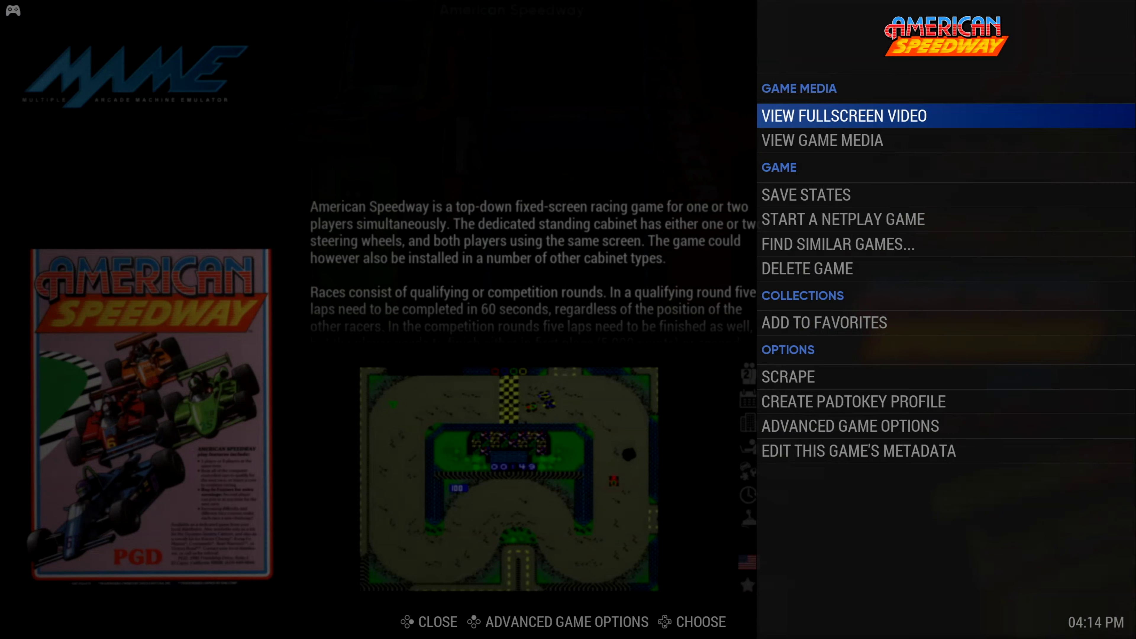
Step: Look through American Speedway's game options, from the media entries down to the scraping and padtokey options
key(Down)
key(Down)
key(Down)
key(Down)
key(Down)
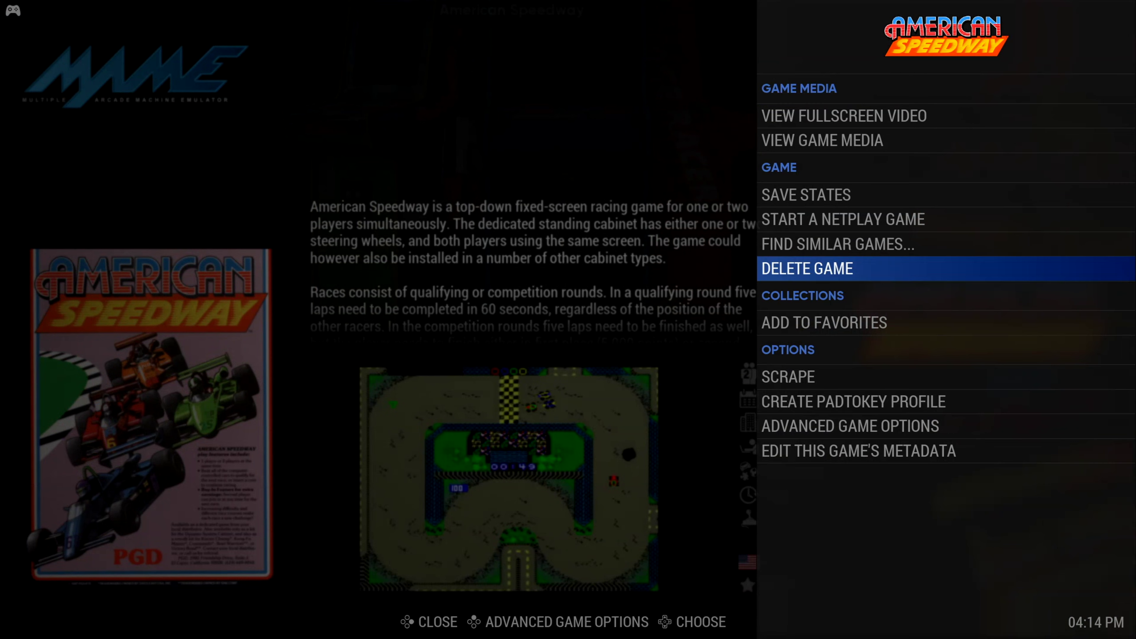
key(Down)
key(Down)
key(Down)
key(Up)
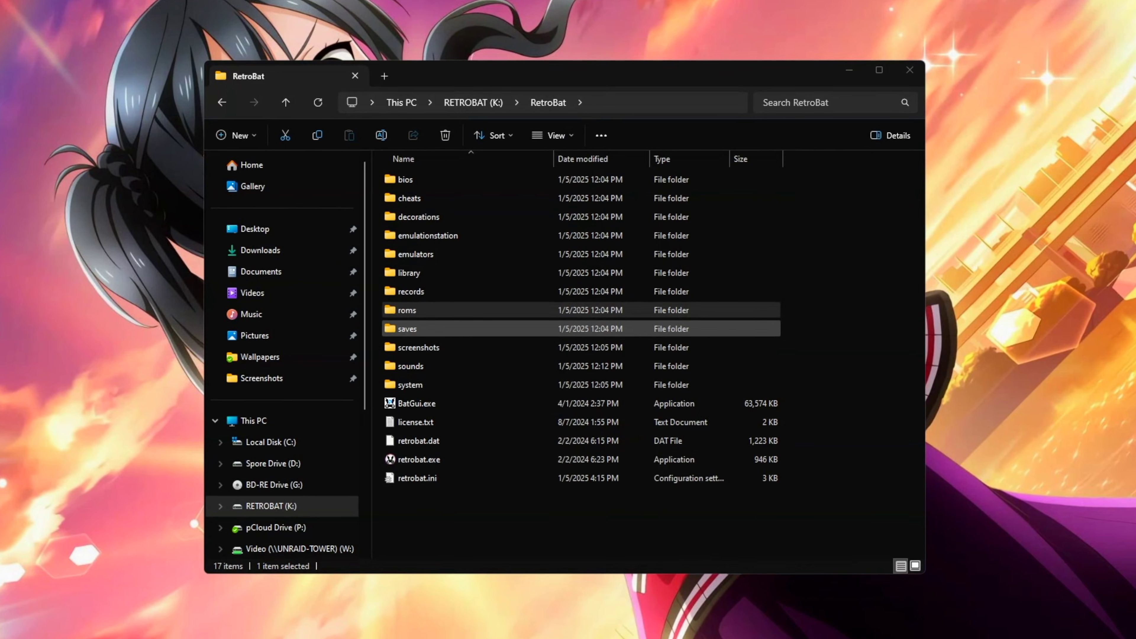
Step: Open the roms folder inside the RetroBat folder on drive K:
click(432, 310)
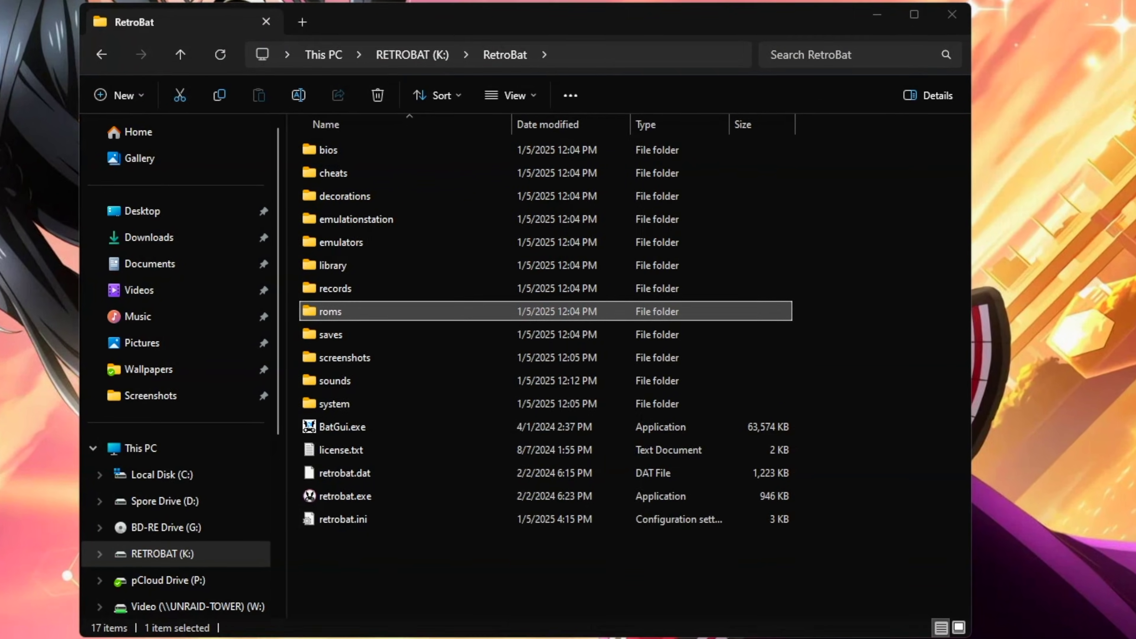
key(Return)
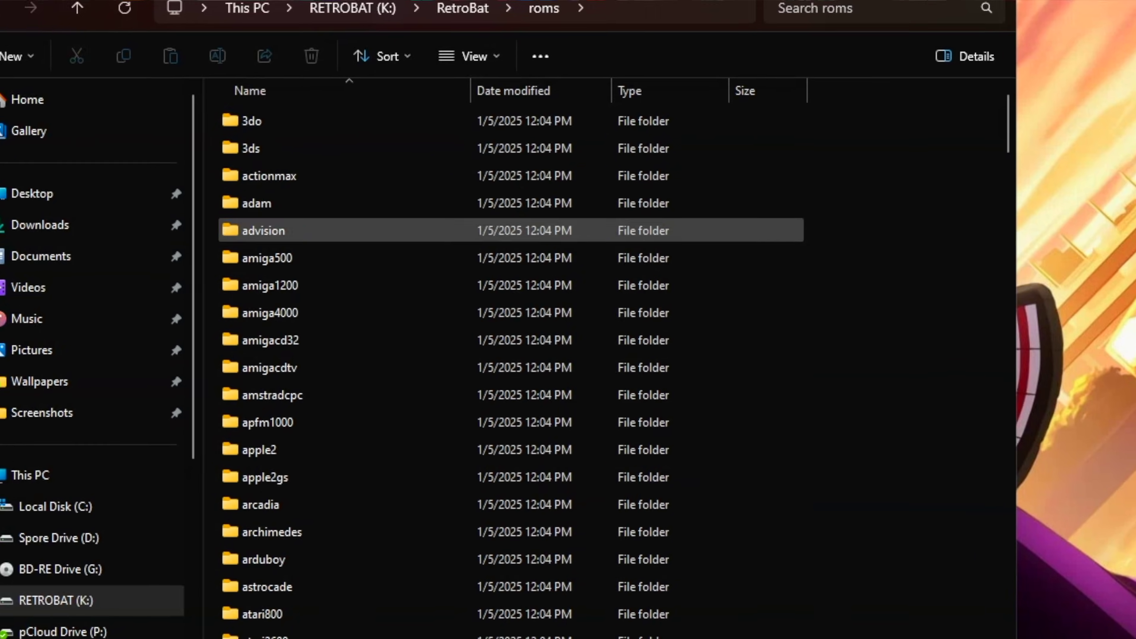
Step: Look through the system folders inside the roms folder
scroll(277, 493, down, 2)
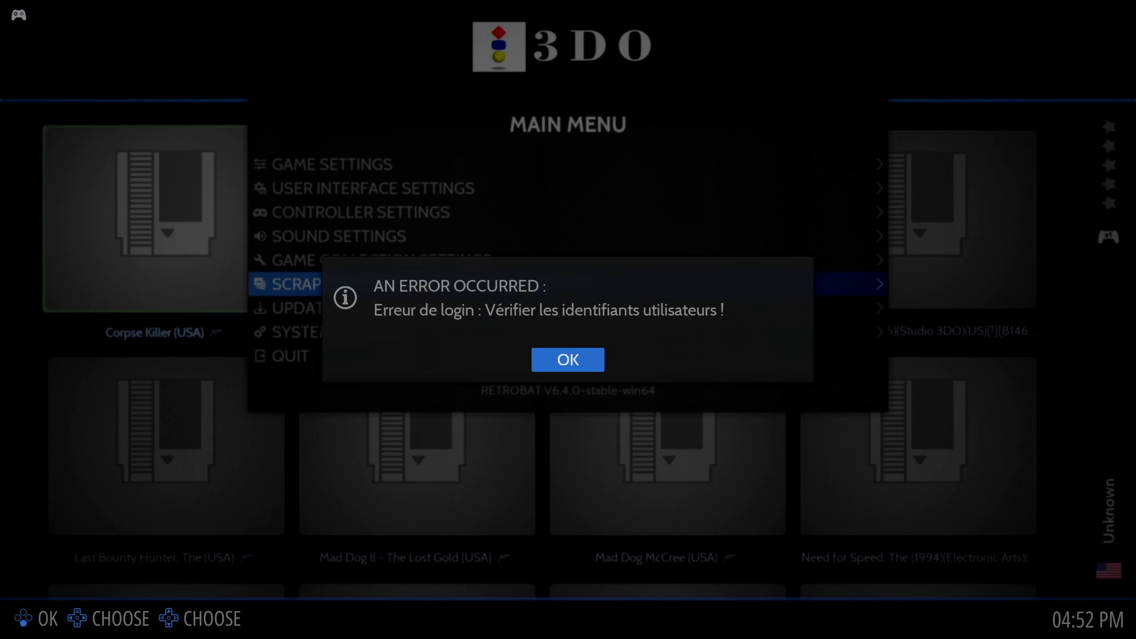
Step: Dismiss the login error, reopen the scraper and go into its scraper settings
key(Return)
key(Return)
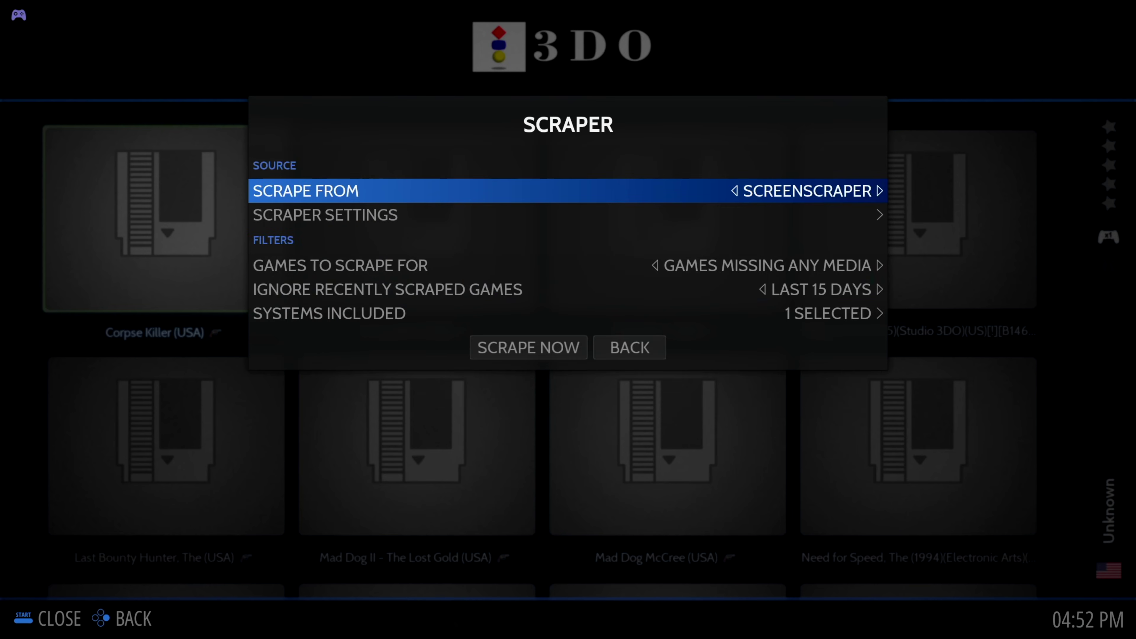
key(Down)
key(Down)
key(Down)
key(Down)
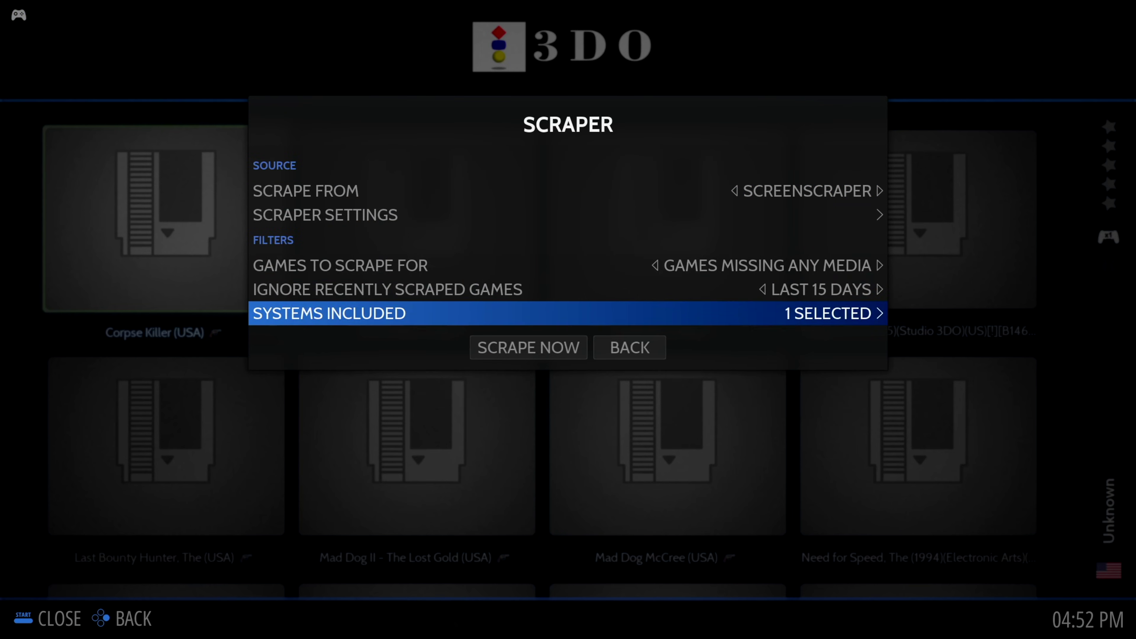
key(Up)
key(Up)
key(Up)
key(Return)
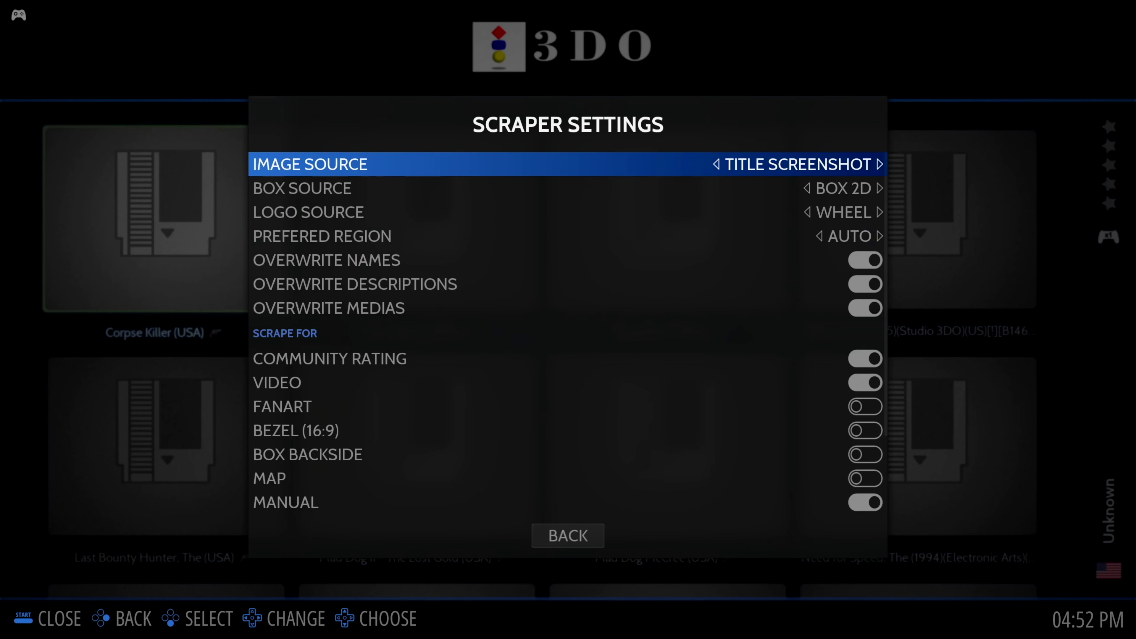
Step: Look through the scraper settings, from the image, box and logo sources down to the media types, and close them
key(Down)
key(Down)
key(Down)
key(Up)
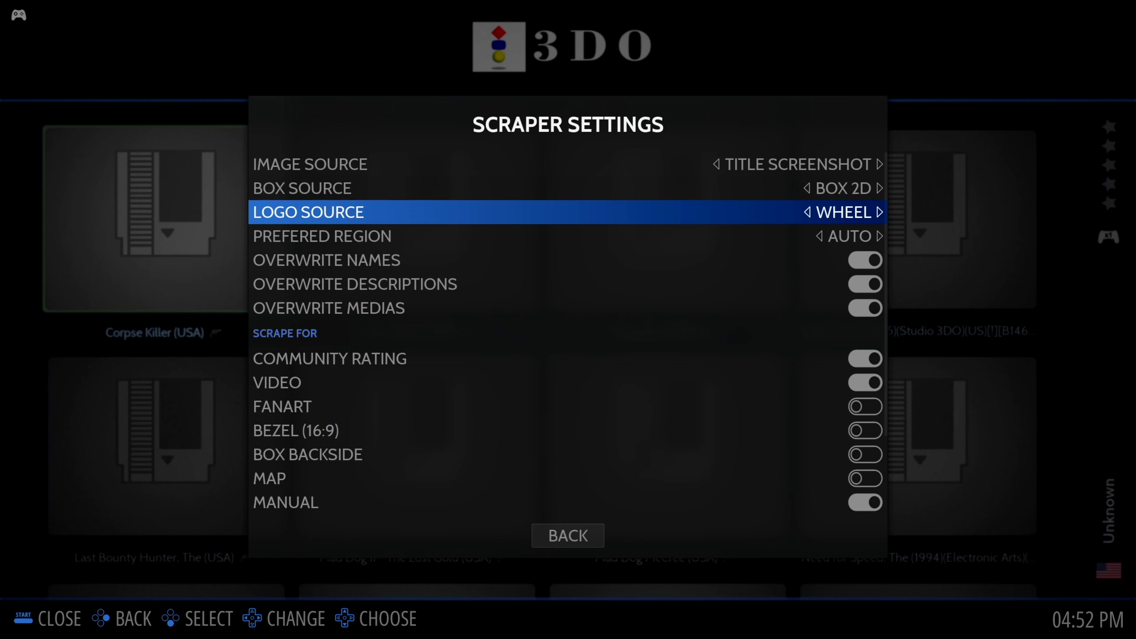
key(Down)
key(Down)
key(Down)
key(Down)
key(Down)
key(Down)
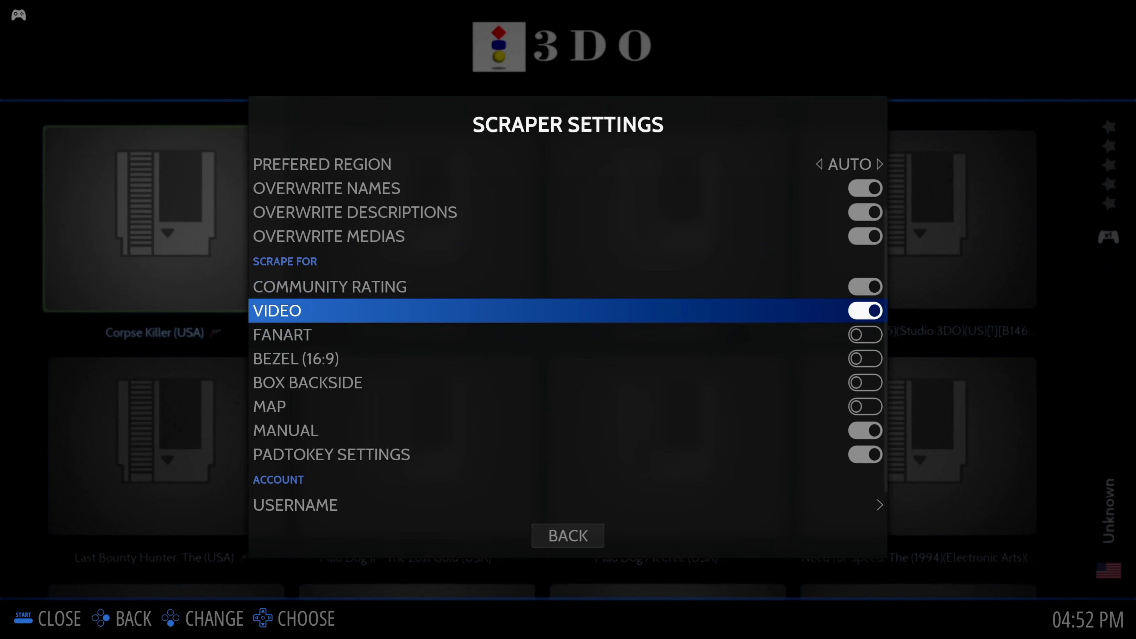
key(Down)
key(Escape)
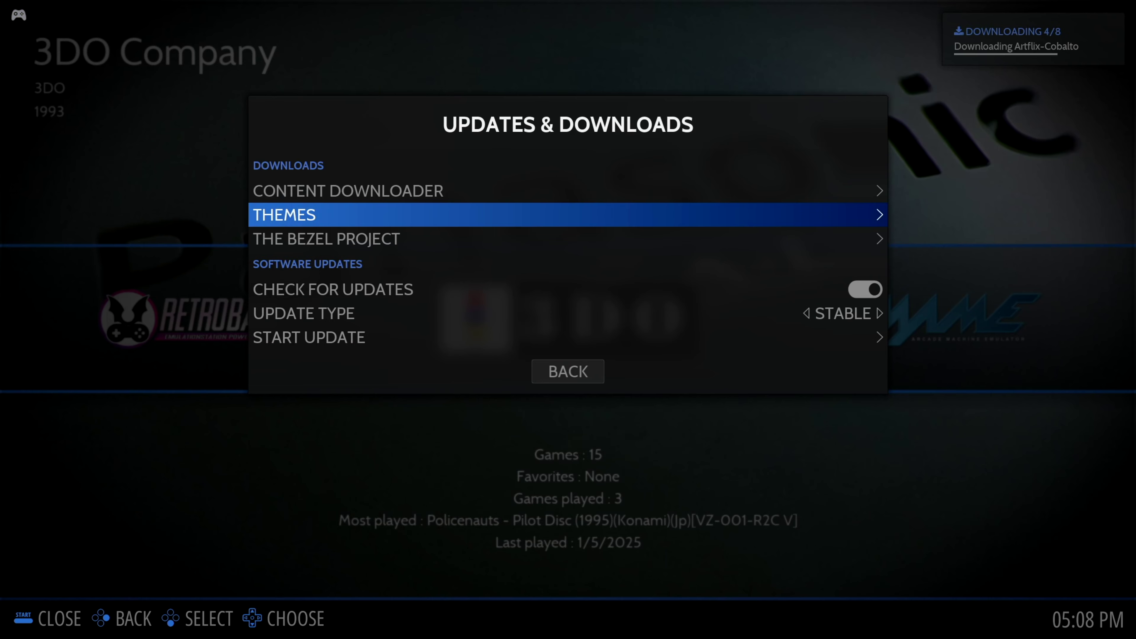
Step: Open the themes downloader and look through the list of themes, down past ComicScrap
key(Return)
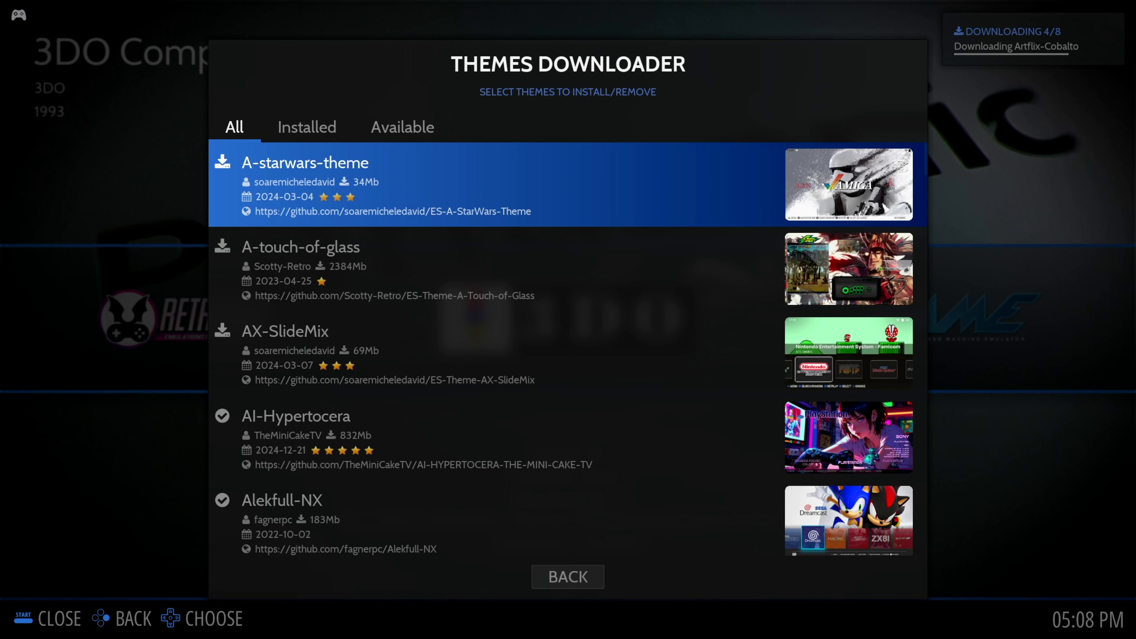
key(Down)
key(Down)
key(Down)
key(Down)
key(Down)
key(Down)
key(Down)
key(Down)
key(Down)
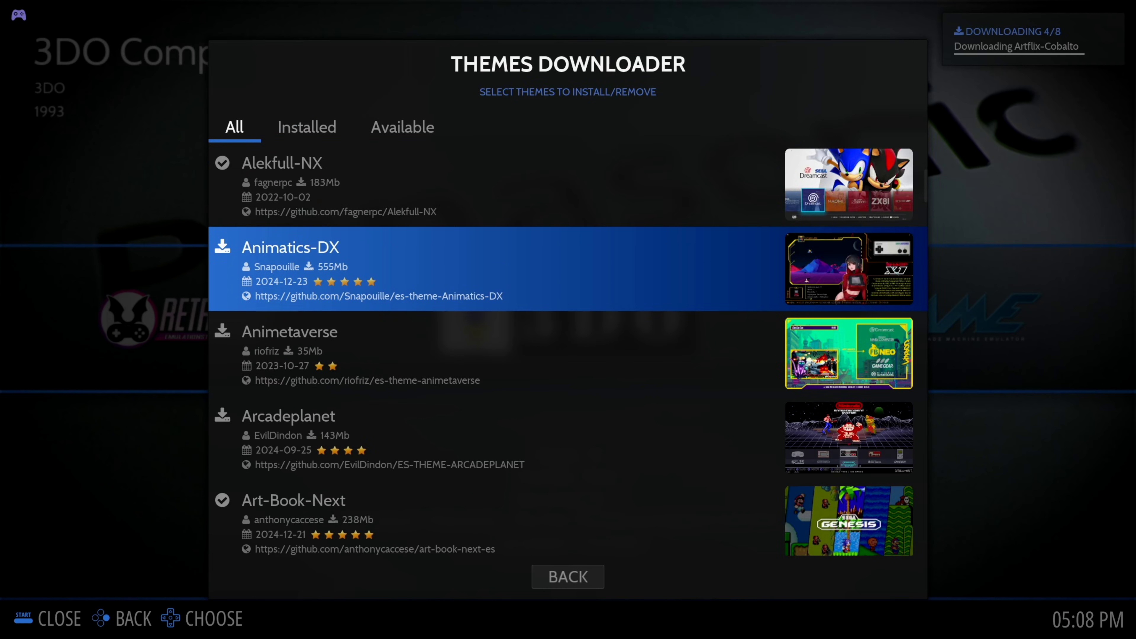
key(Down)
key(Down)
key(Down)
key(Down)
key(Down)
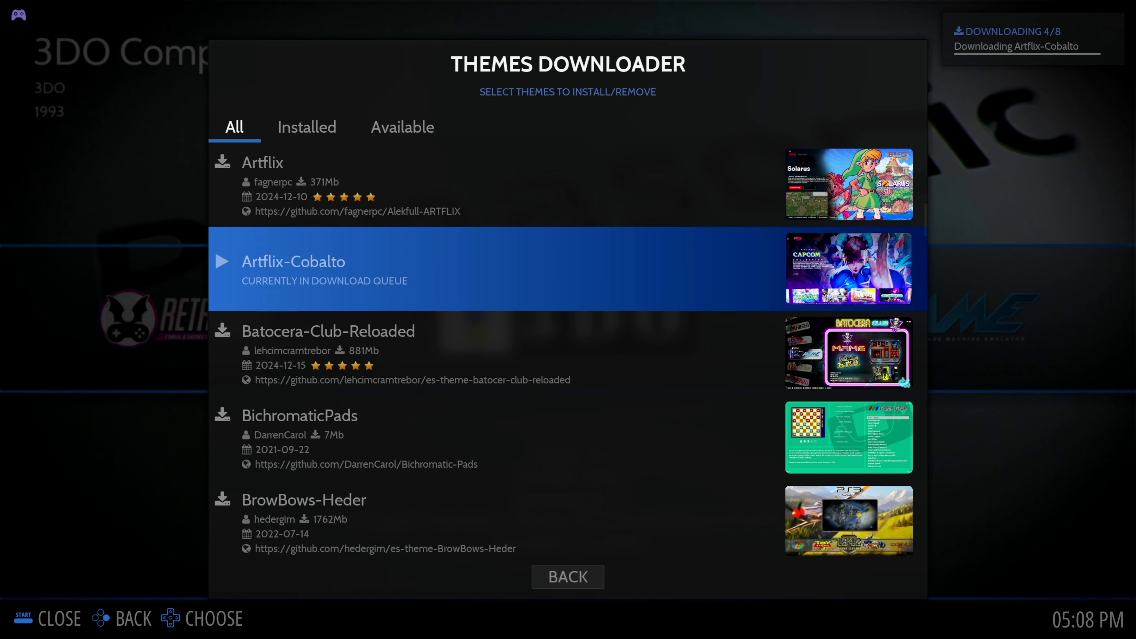
key(Down)
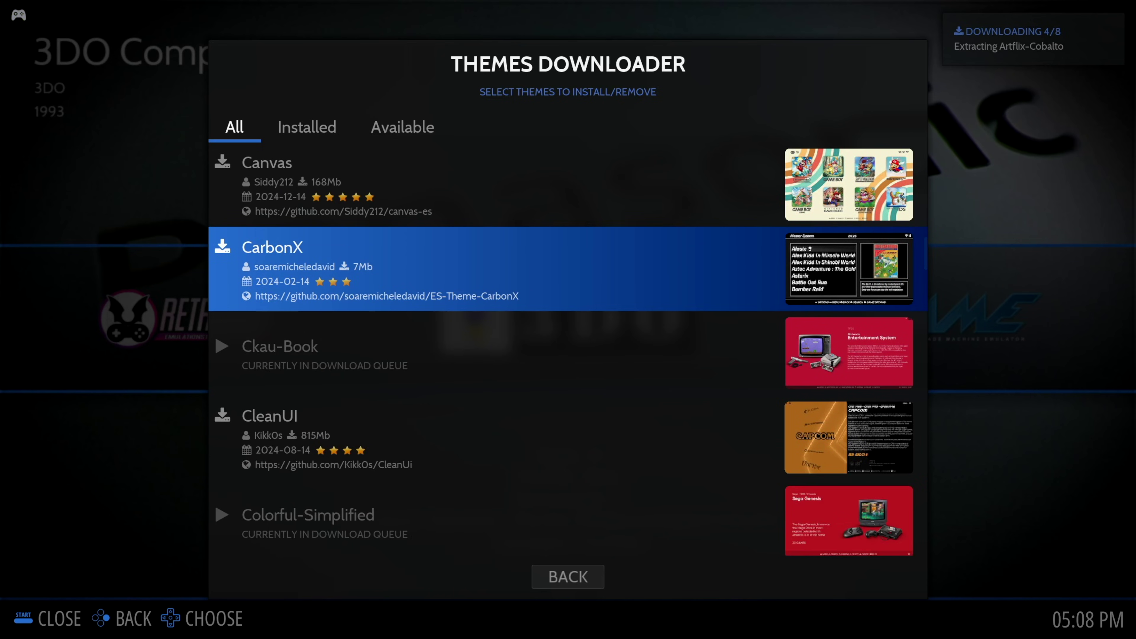
key(Down)
key(Down)
key(Down)
key(Down)
key(Down)
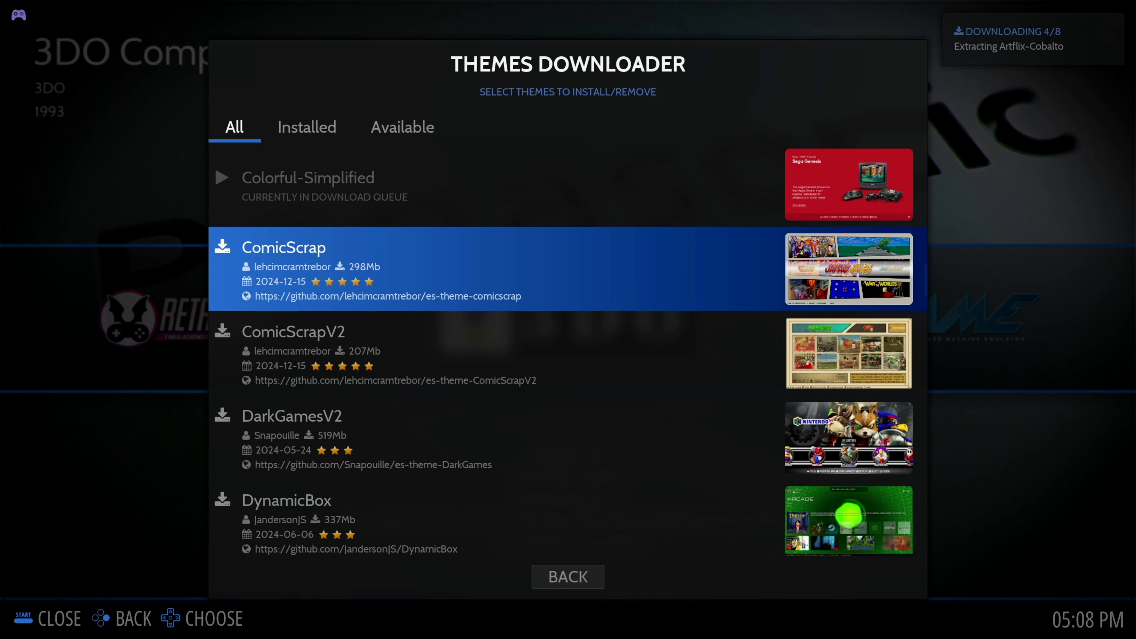
key(Down)
key(Down)
key(Down)
key(Down)
key(Down)
key(Down)
key(Down)
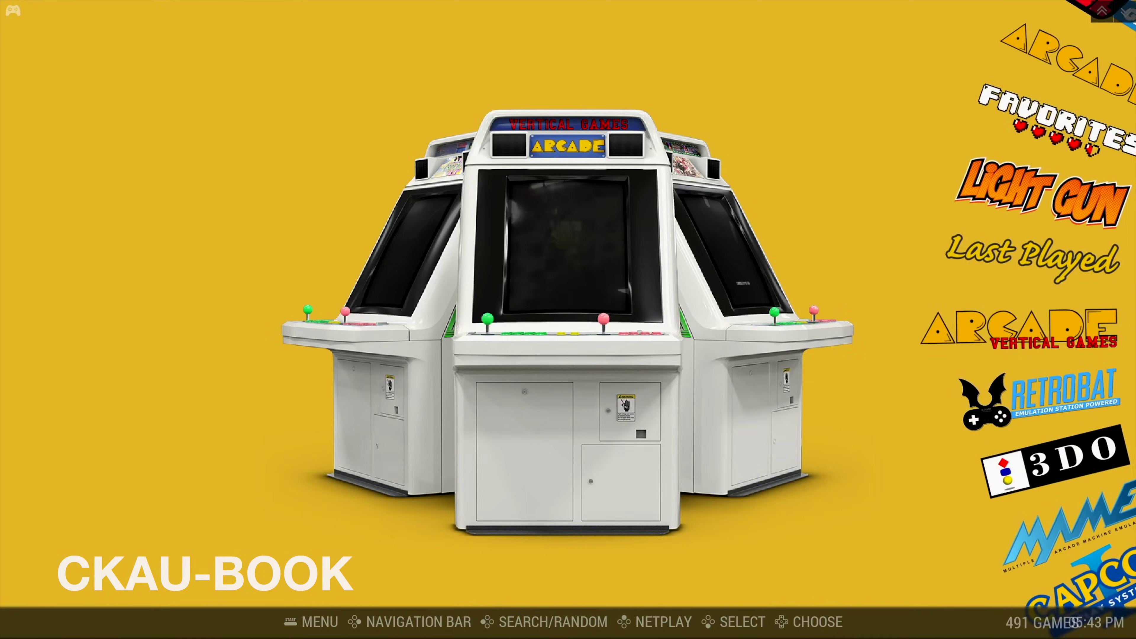
Step: Move through the systems in the Ckau-Book theme and open the Capcom Play System I game list
key(Down)
key(Down)
key(Down)
key(Down)
key(Down)
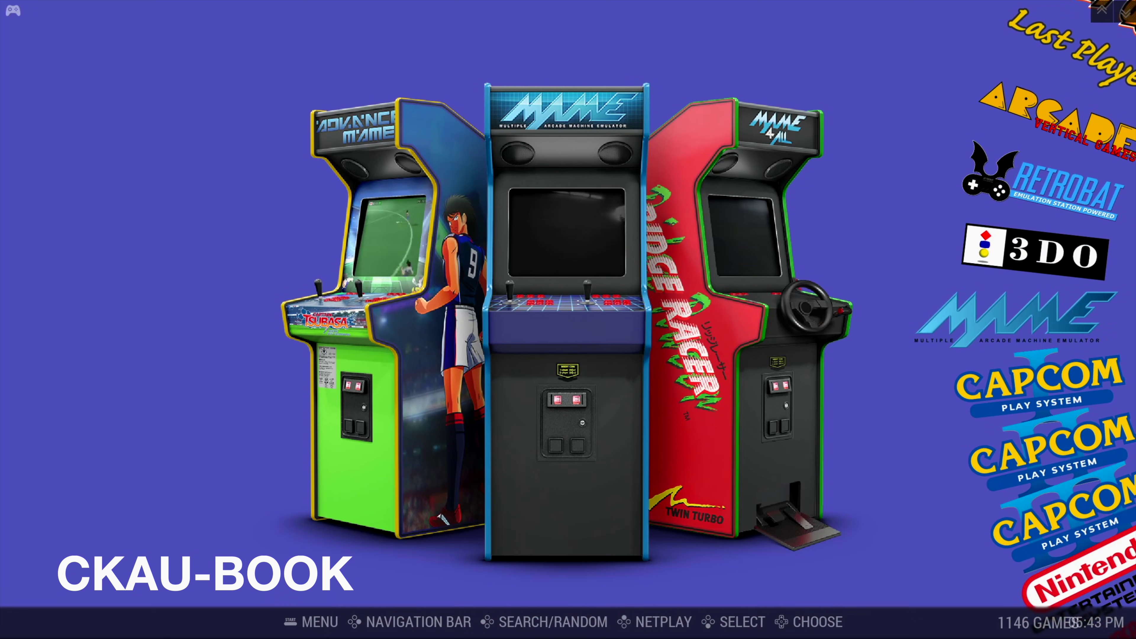
key(Return)
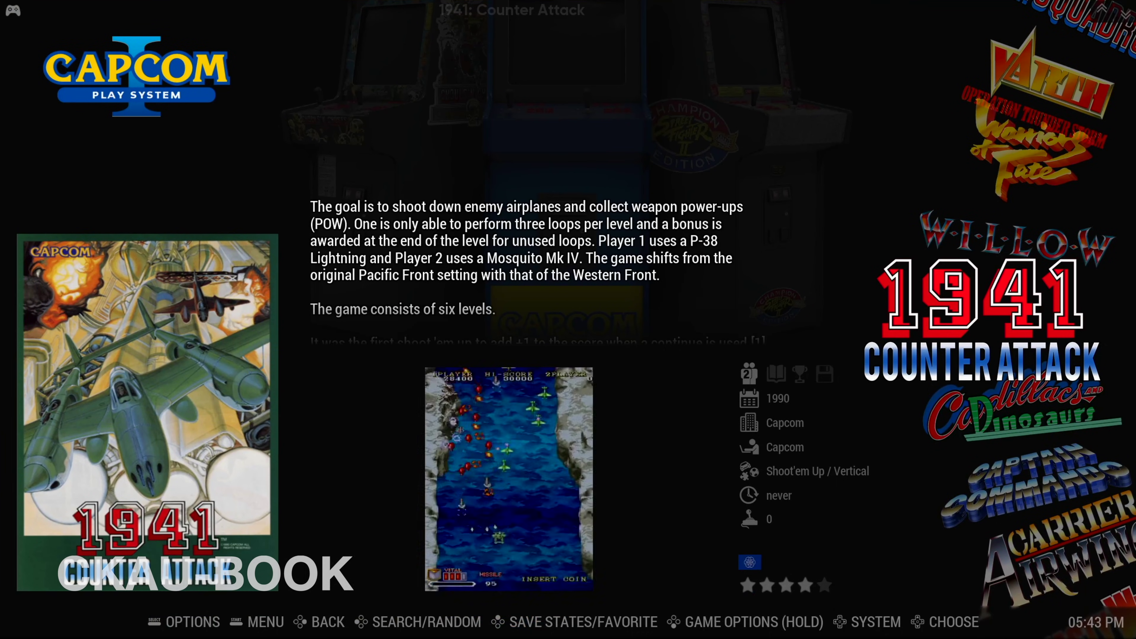
Step: Look through the Capcom Play System I games, from 1941: Counter Attack down to Street Fighter II' : Champion Edition
key(Down)
key(Down)
key(Down)
key(Down)
key(Down)
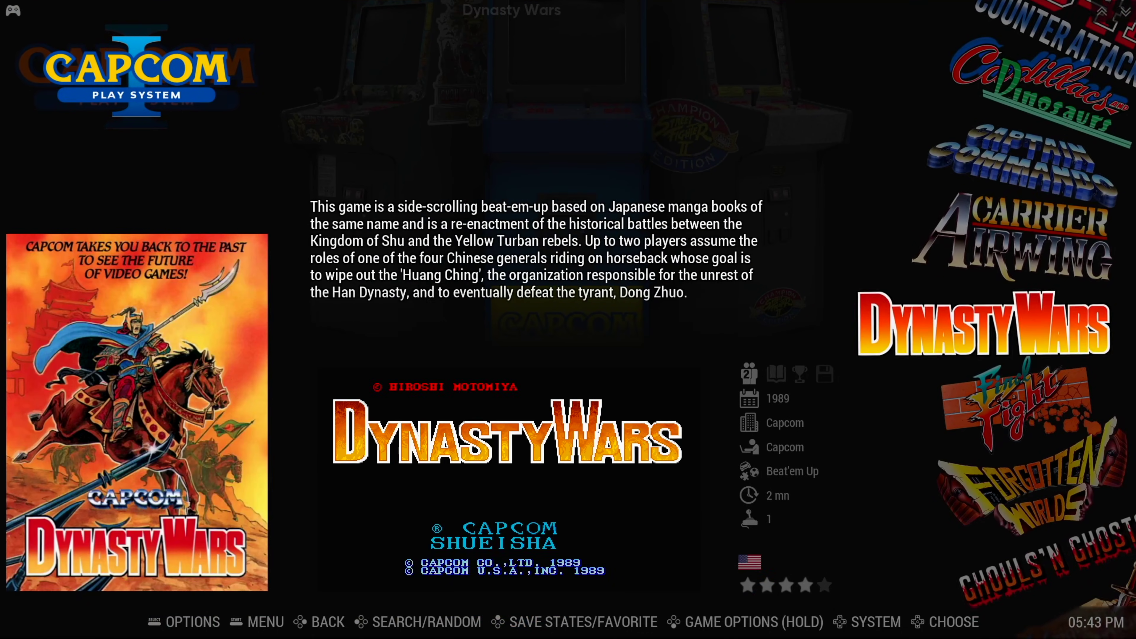
key(Down)
key(Down)
key(Down)
key(Down)
key(Down)
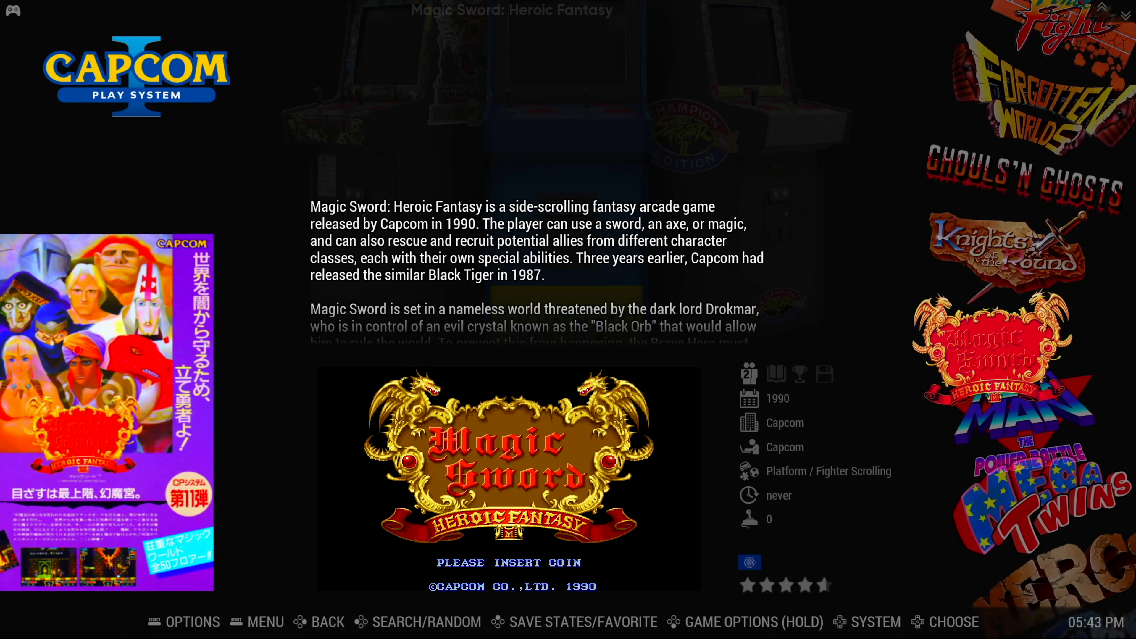
key(Down)
key(Down)
key(Down)
key(Down)
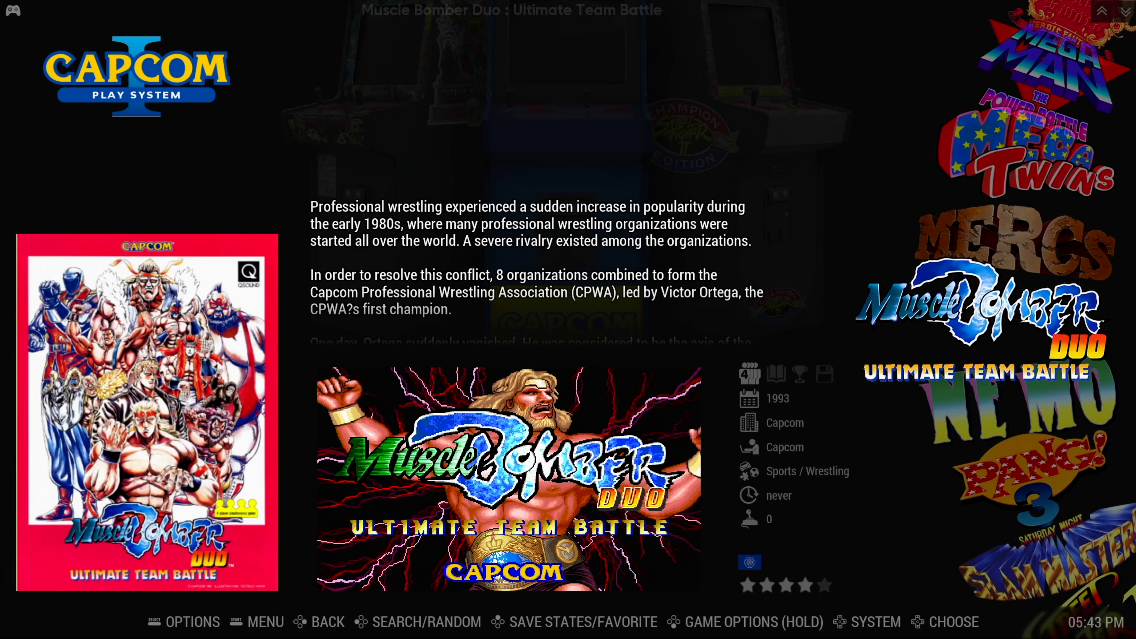
key(Down)
key(Down)
key(Down)
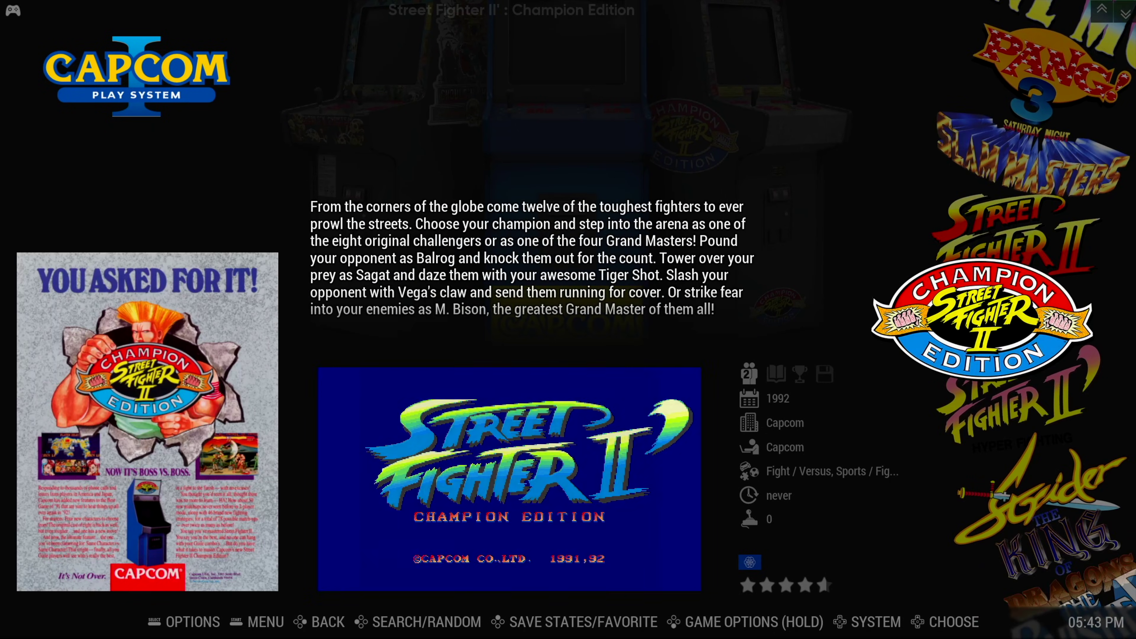
key(Up)
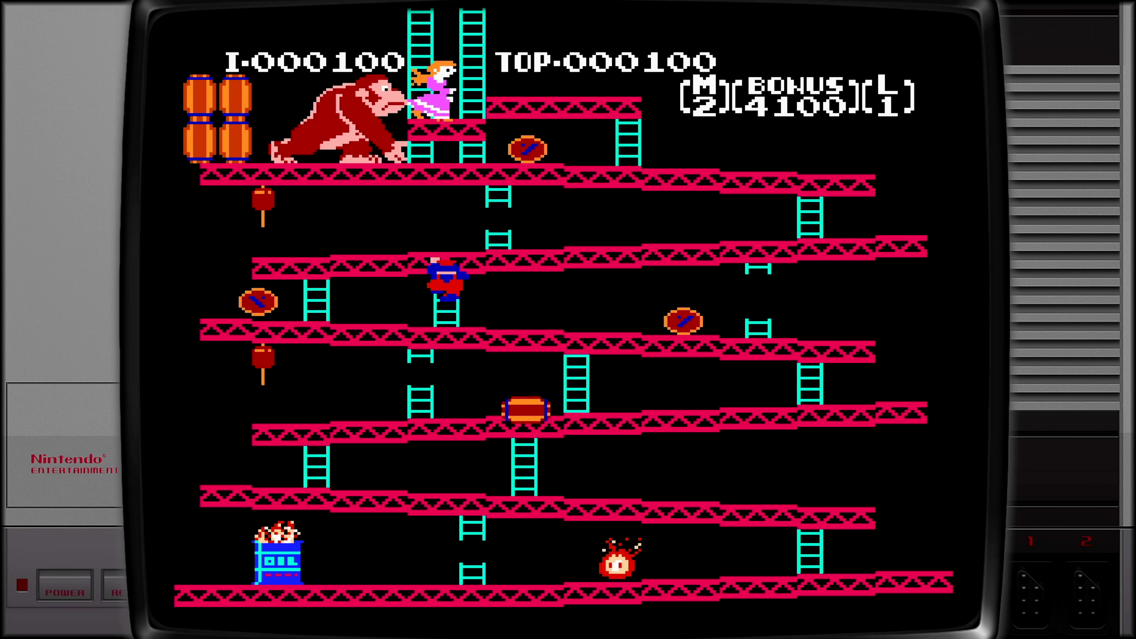
key(Up)
key(Left)
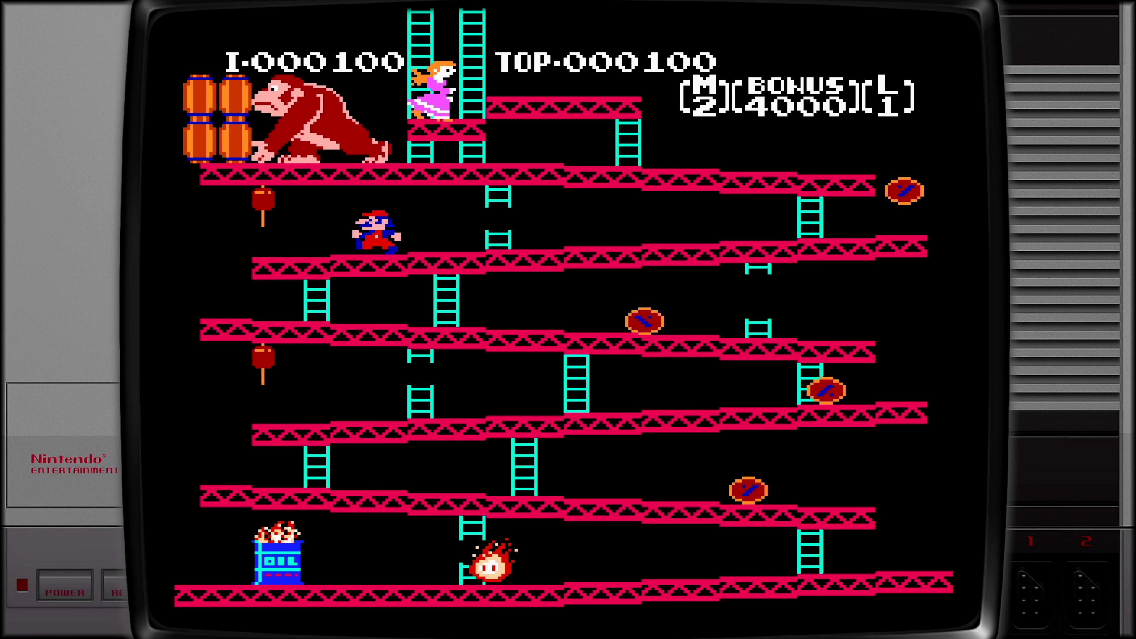
key(Left)
key(x)
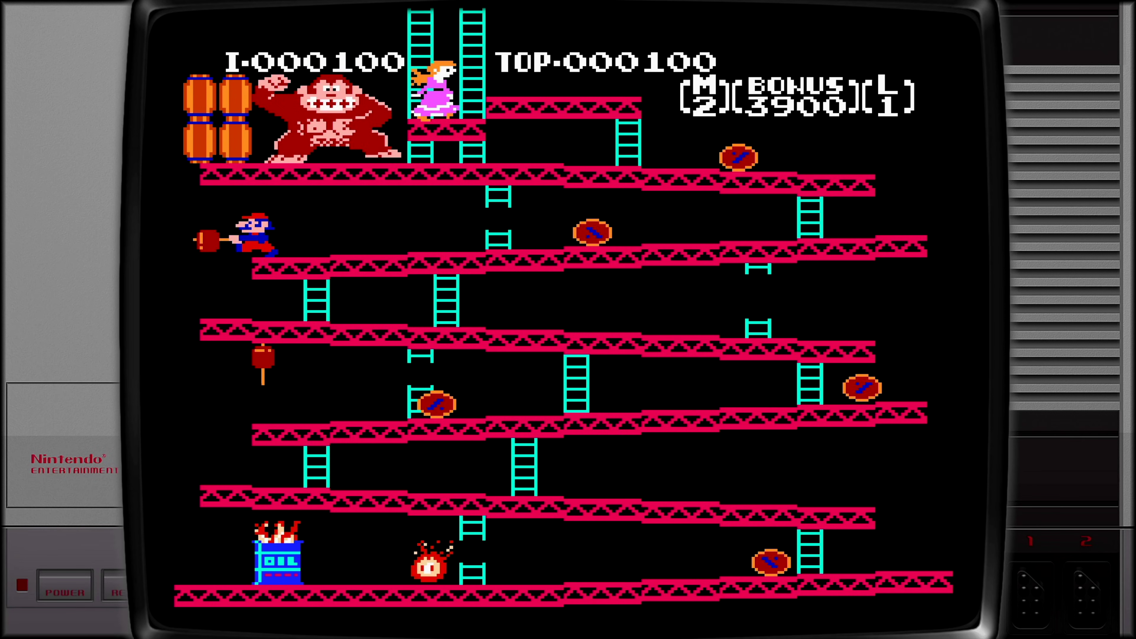
key(Right)
key(Right)
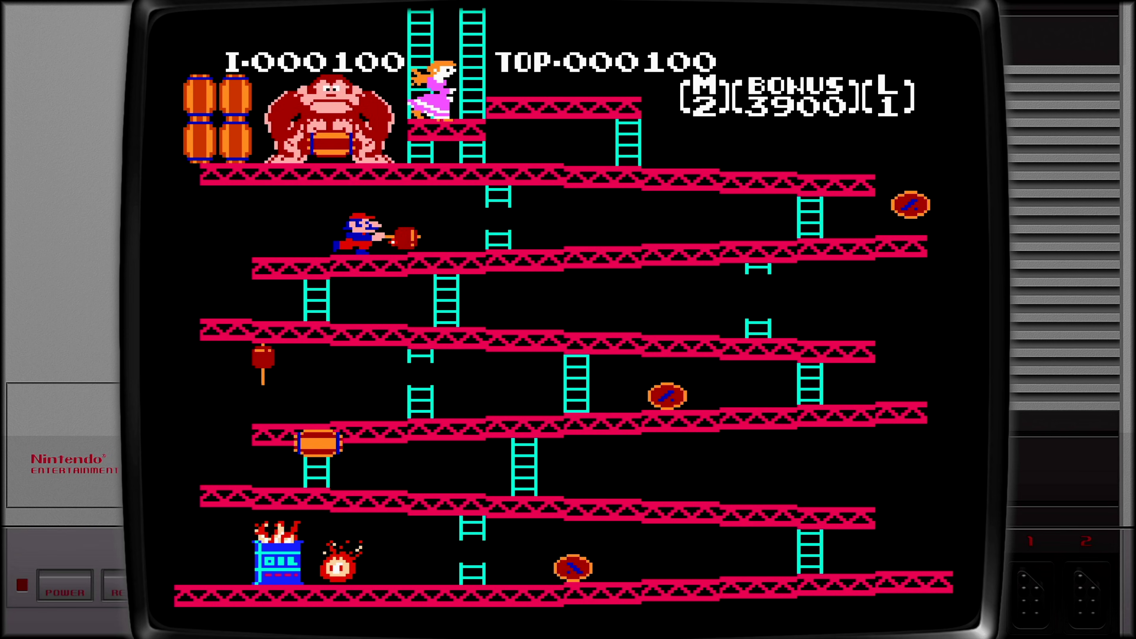
key(Right)
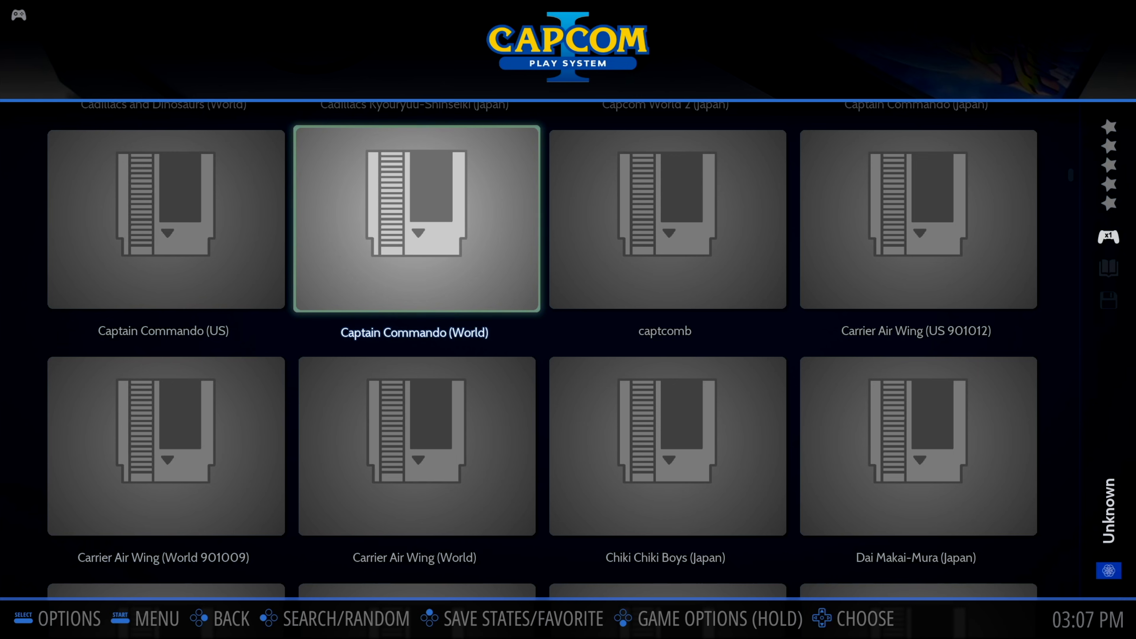
Step: Launch Captain Commando (World) from the Capcom Play System I game list
key(Return)
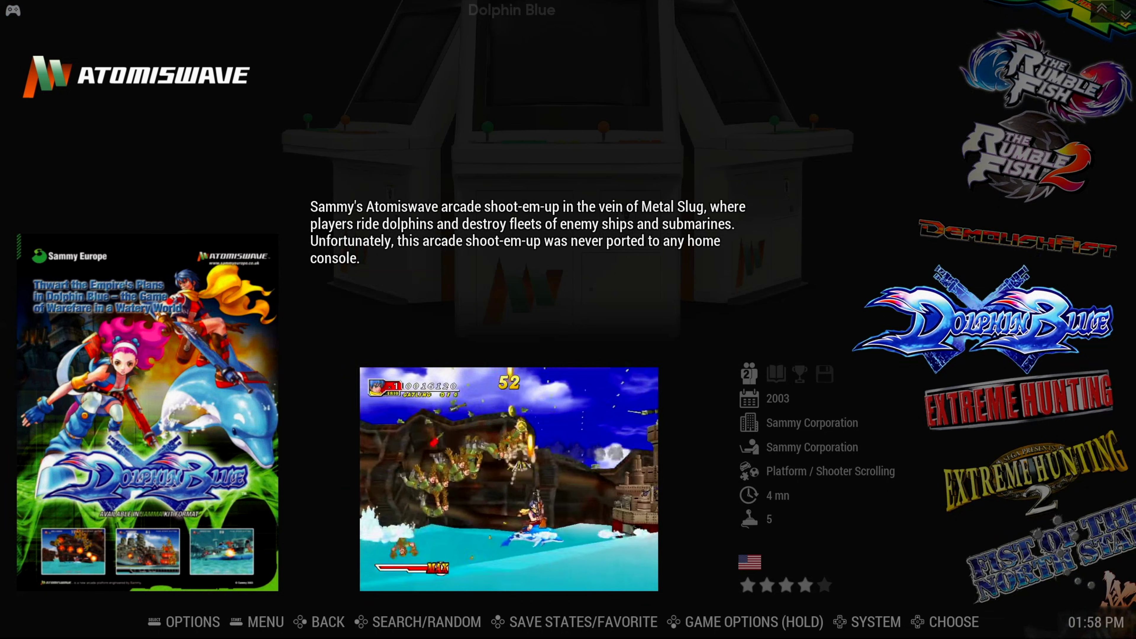
Step: Open the advanced system options for Atomiswave from the Dolphin Blue view options
key(space)
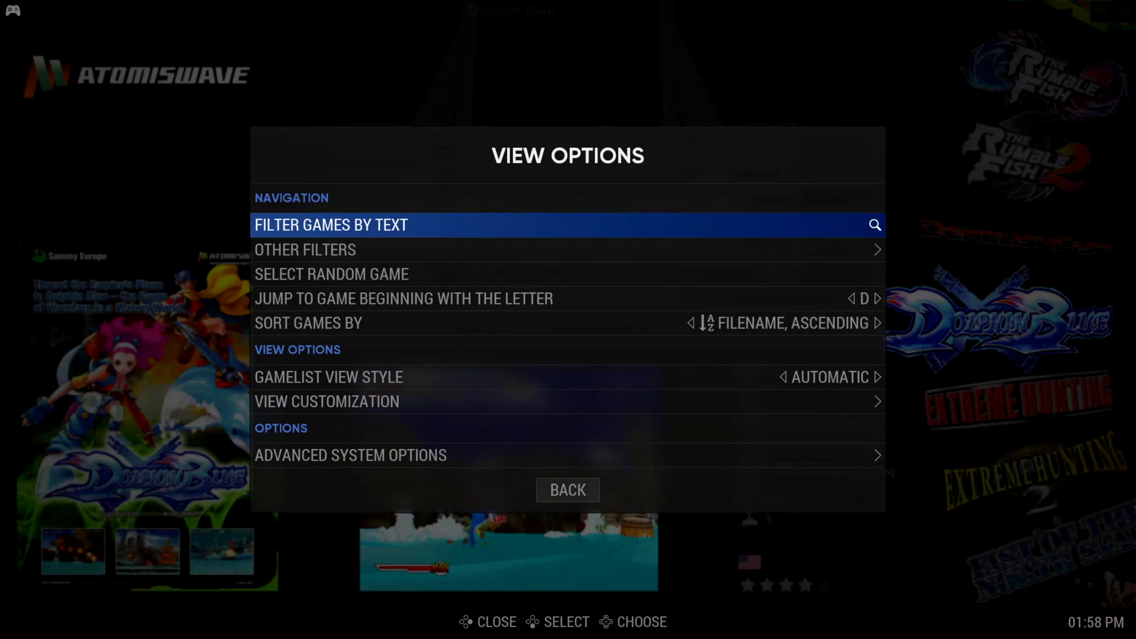
key(Down)
key(Down)
key(Down)
key(Down)
key(Down)
key(Down)
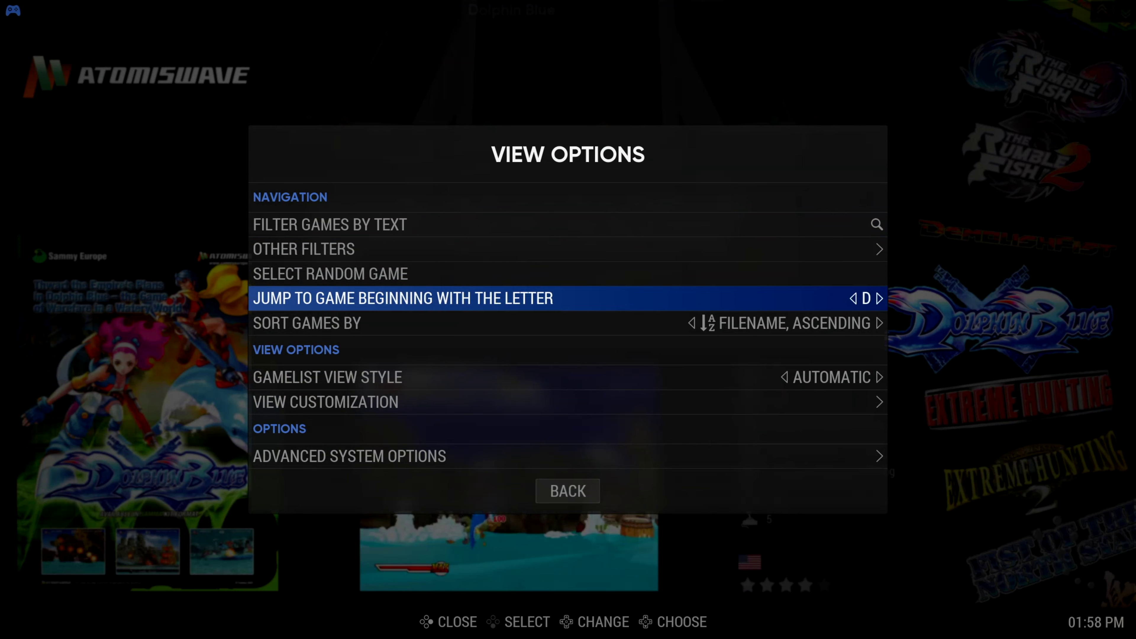
key(Down)
key(Return)
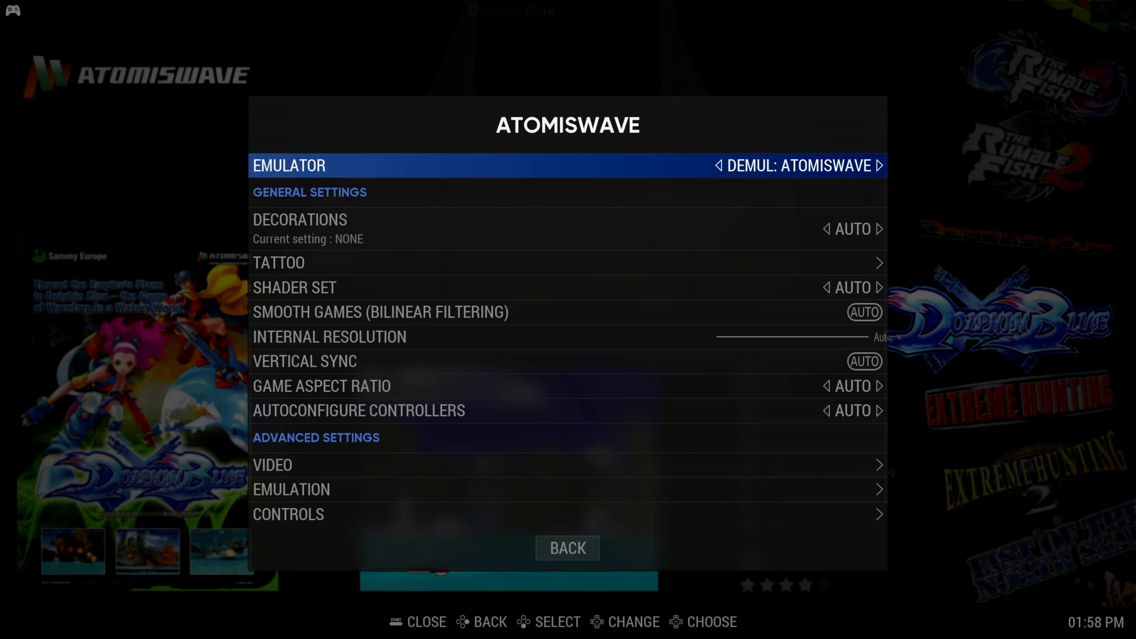
Step: Open the emulator list for Atomiswave and look through the alternatives to Demul
key(Return)
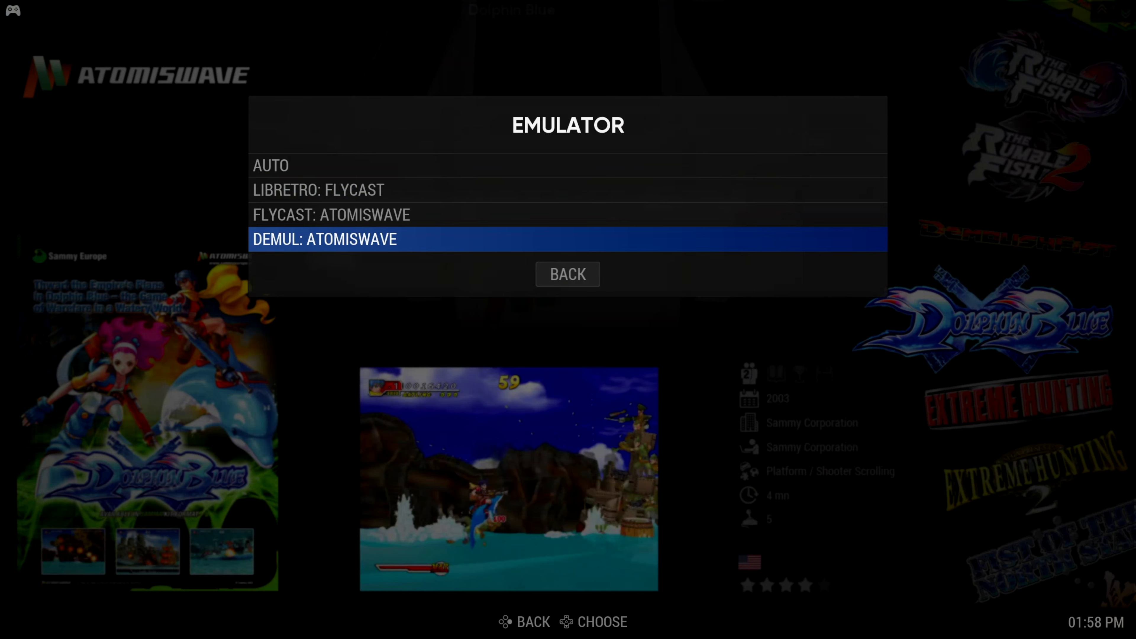
key(Up)
key(Up)
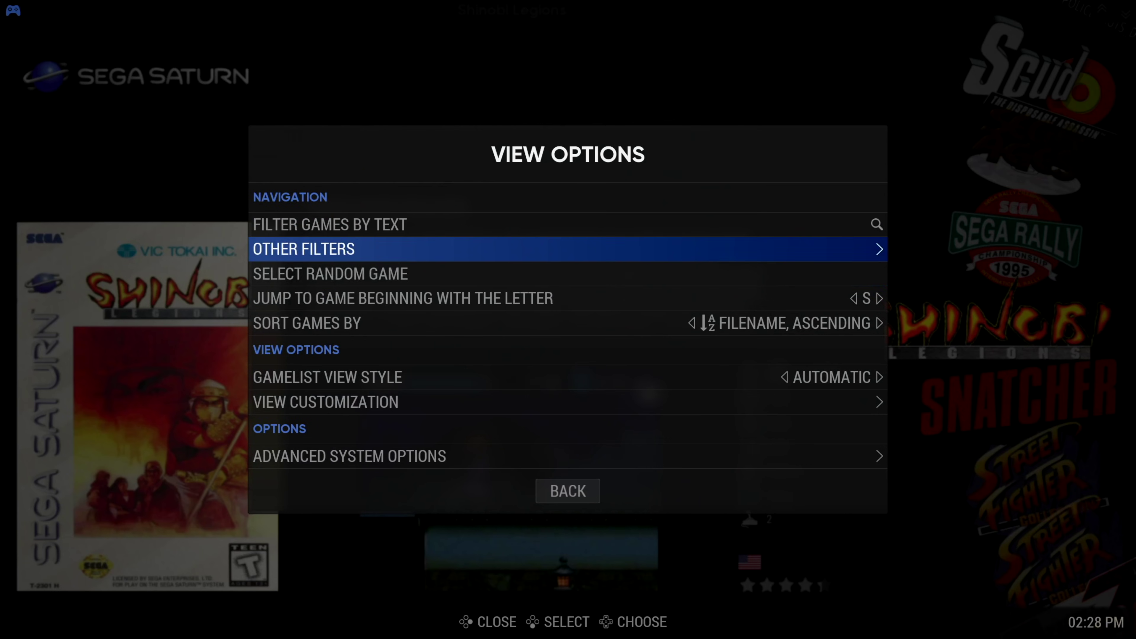
Step: Go through the Sega Saturn view options on Shinobi Legions, past the letter jump and sorting entries
key(Down)
key(Down)
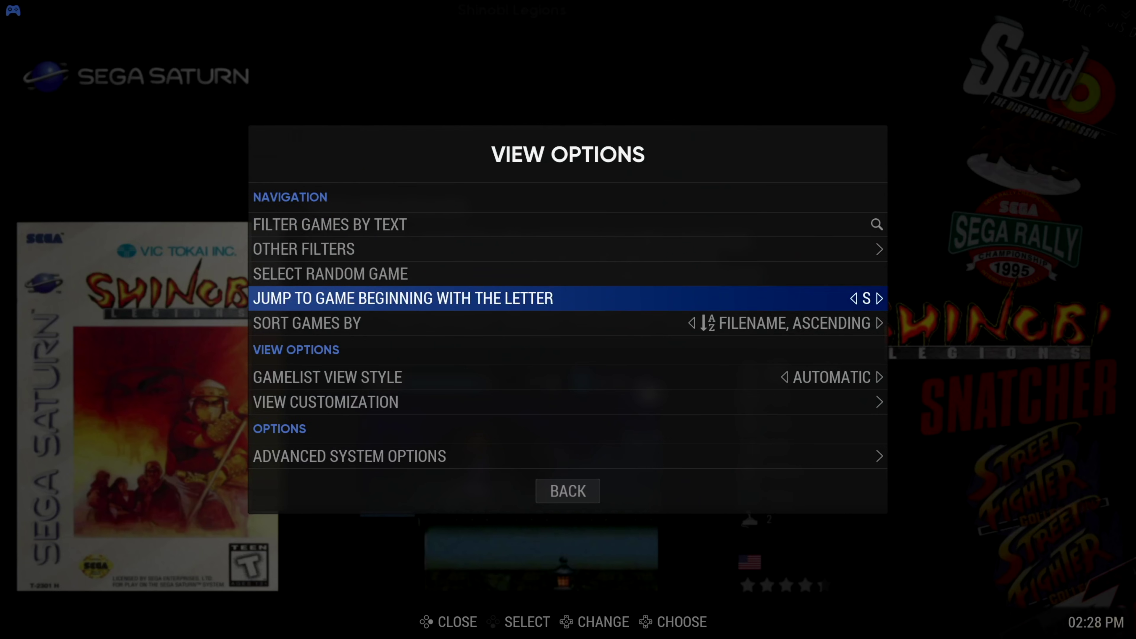
key(Down)
key(Down)
key(Return)
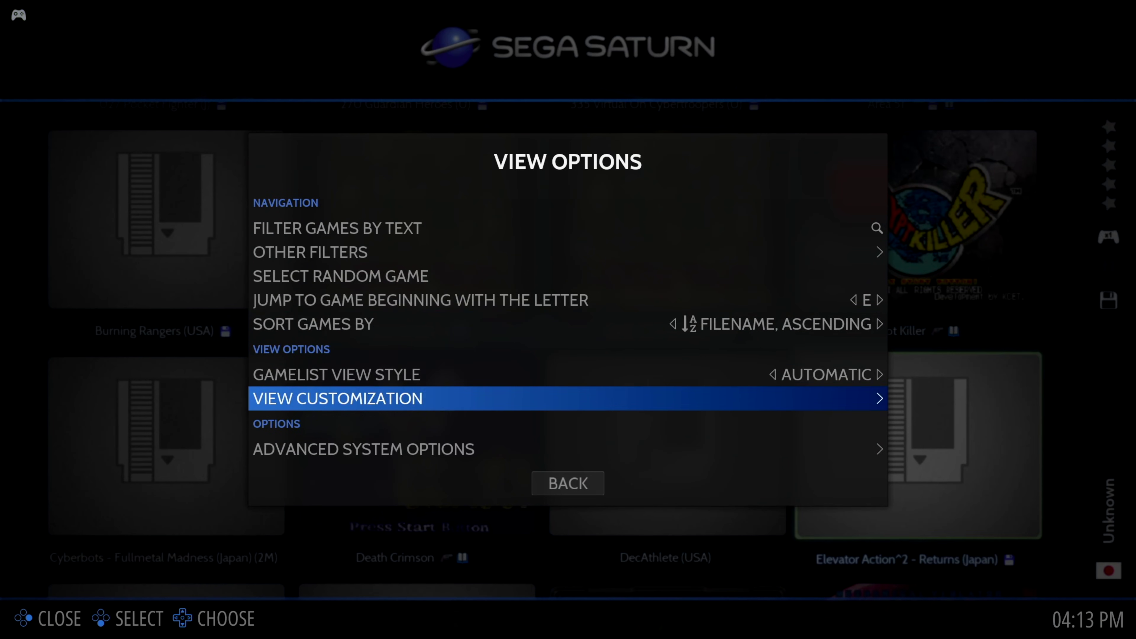
Step: Open the advanced system options for Saturn and look through its general settings
key(Down)
key(Return)
key(Down)
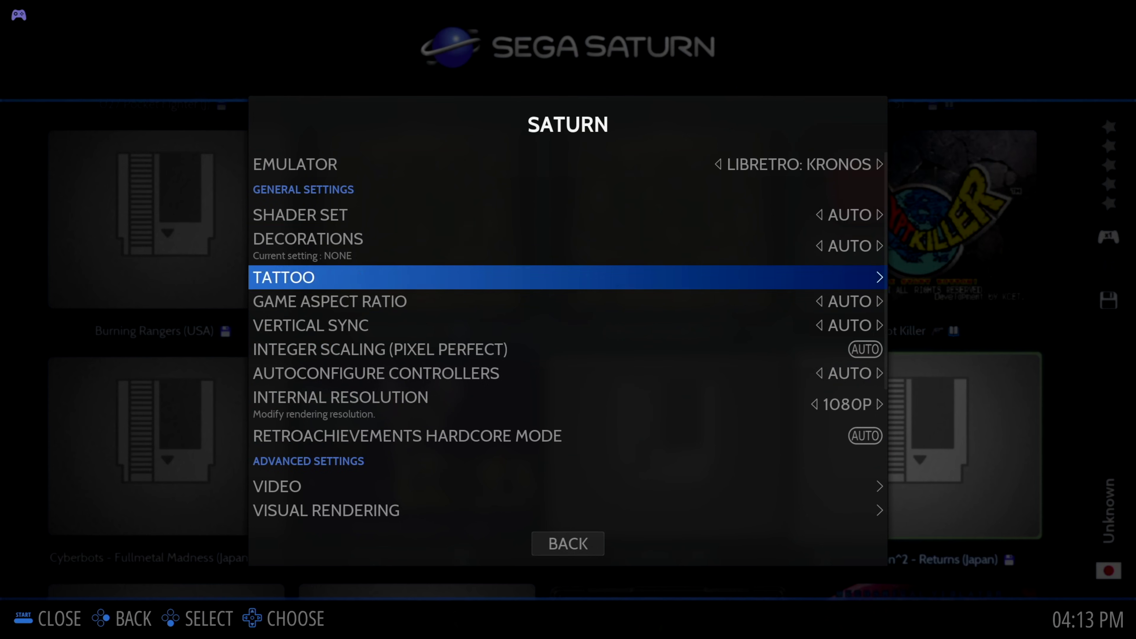
key(Down)
key(Down)
key(Down)
key(Down)
key(Down)
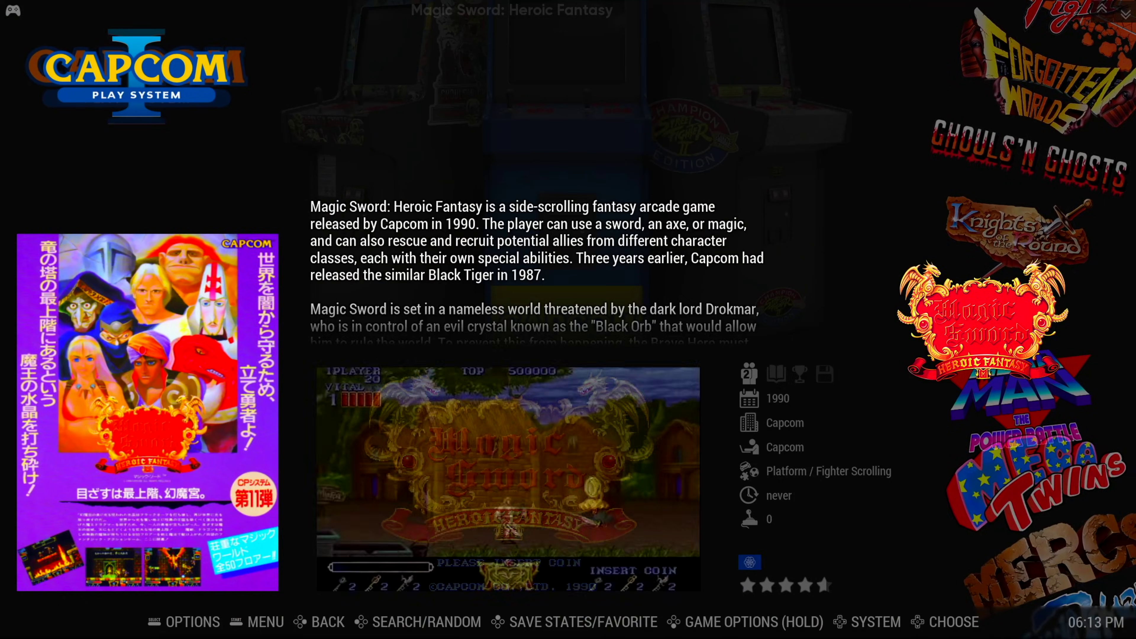
Step: Look through the Capcom Play System I games from Magic Sword to Muscle Bomber Duo and leave the list
key(Down)
key(Up)
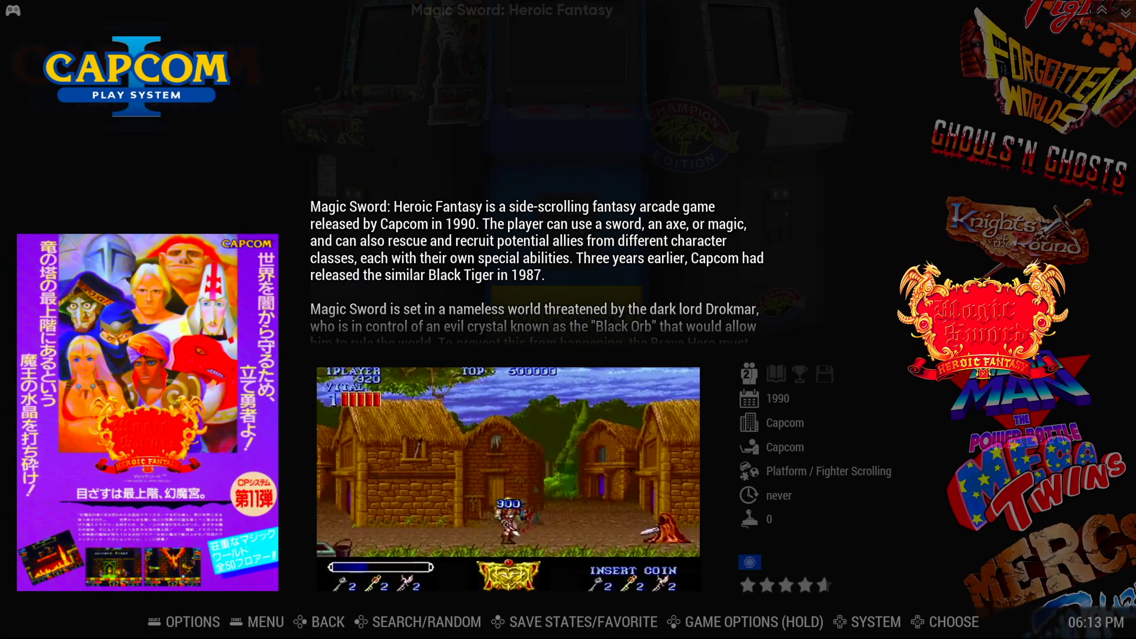
key(Down)
key(Down)
key(Down)
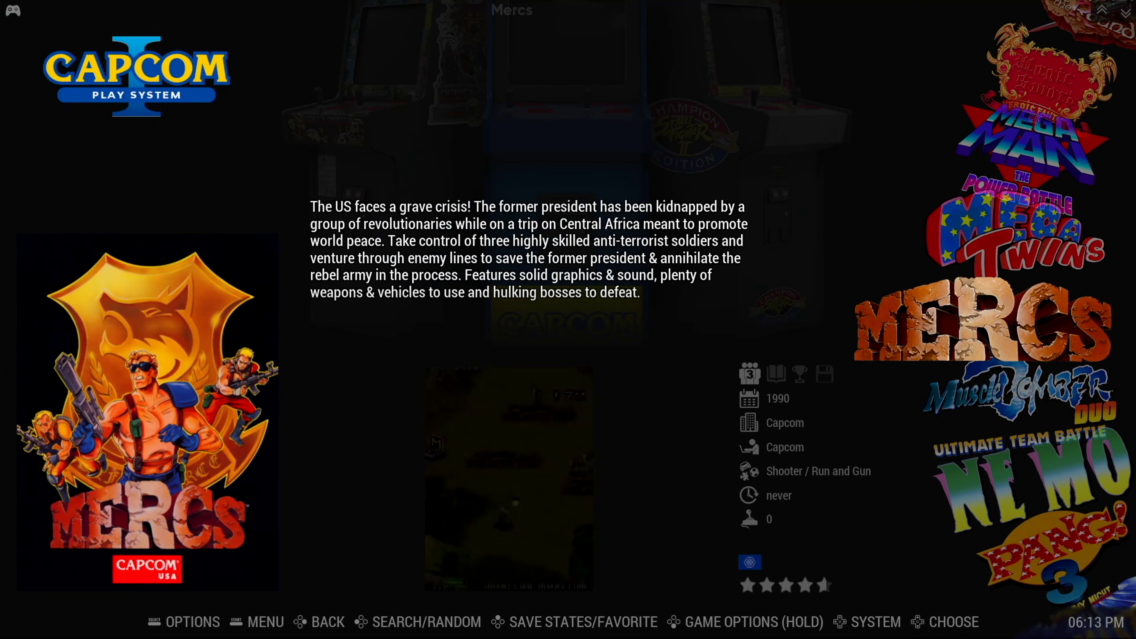
key(Down)
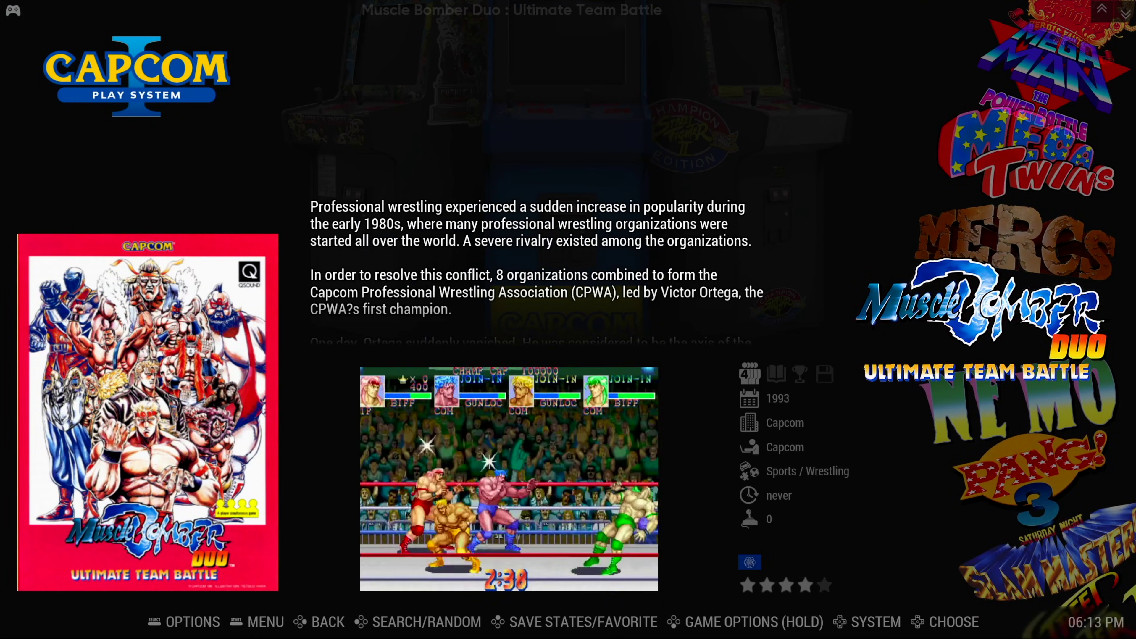
key(BackSpace)
key(Down)
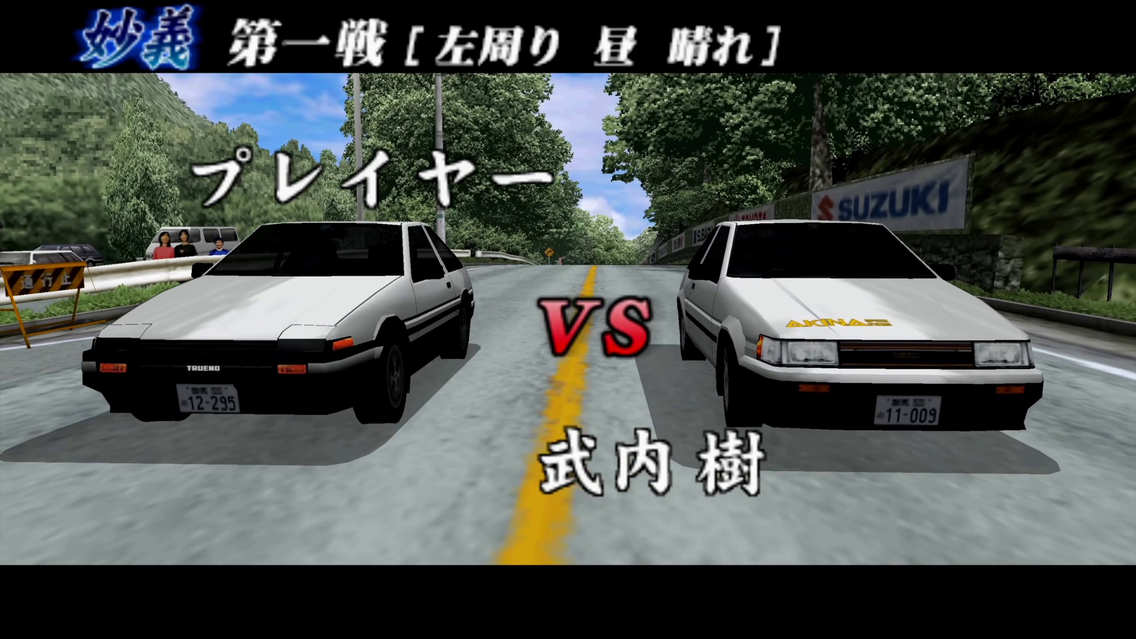
key(Up)
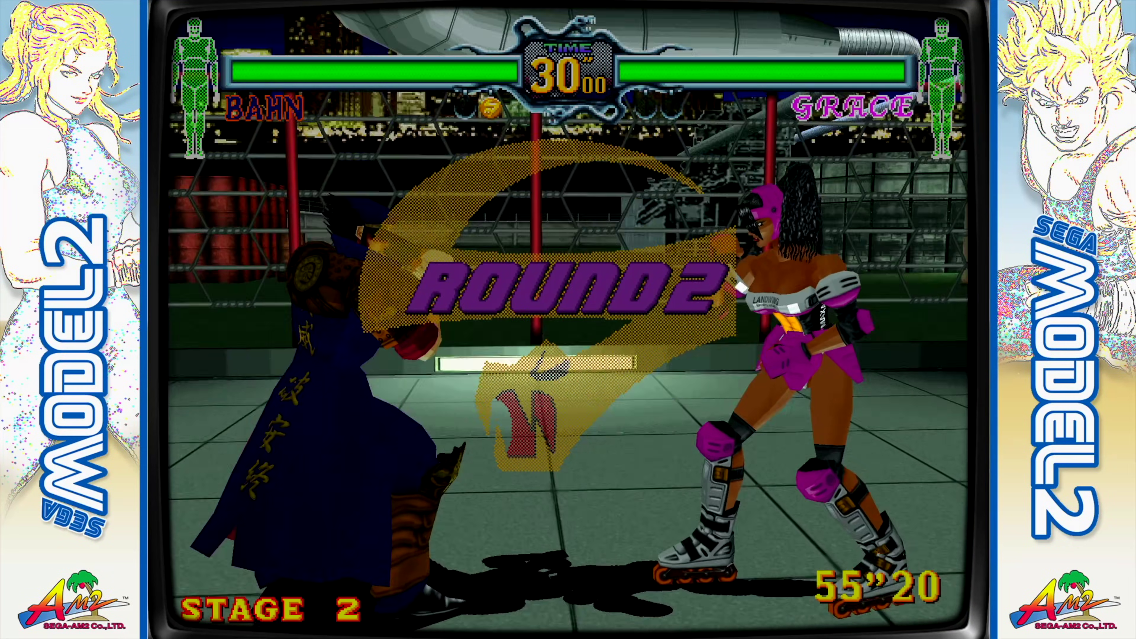
key(a)
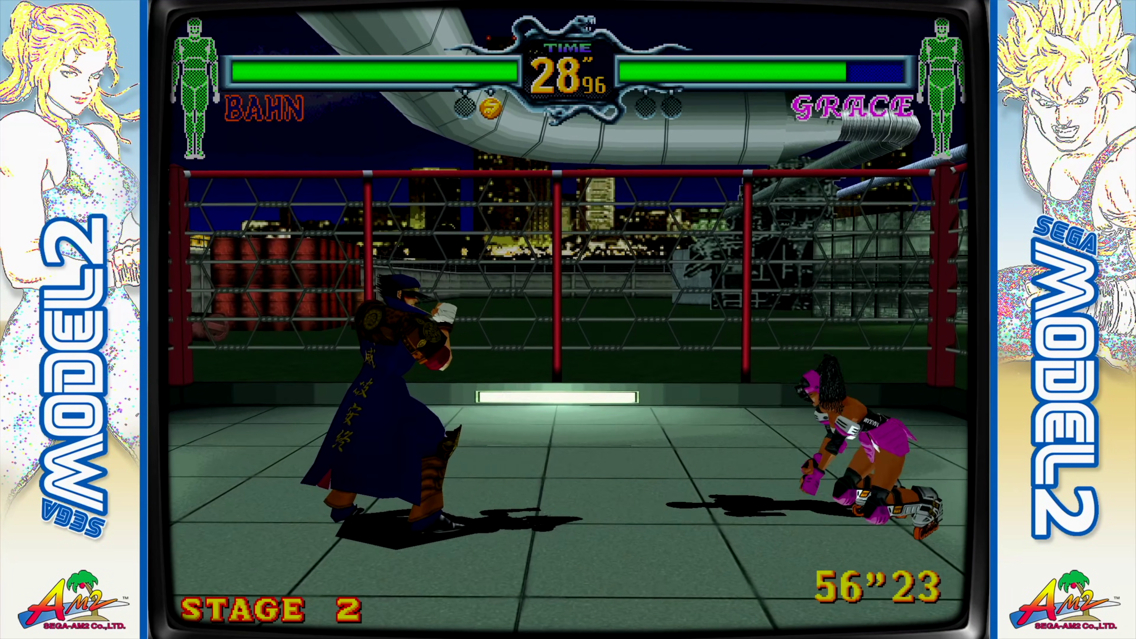